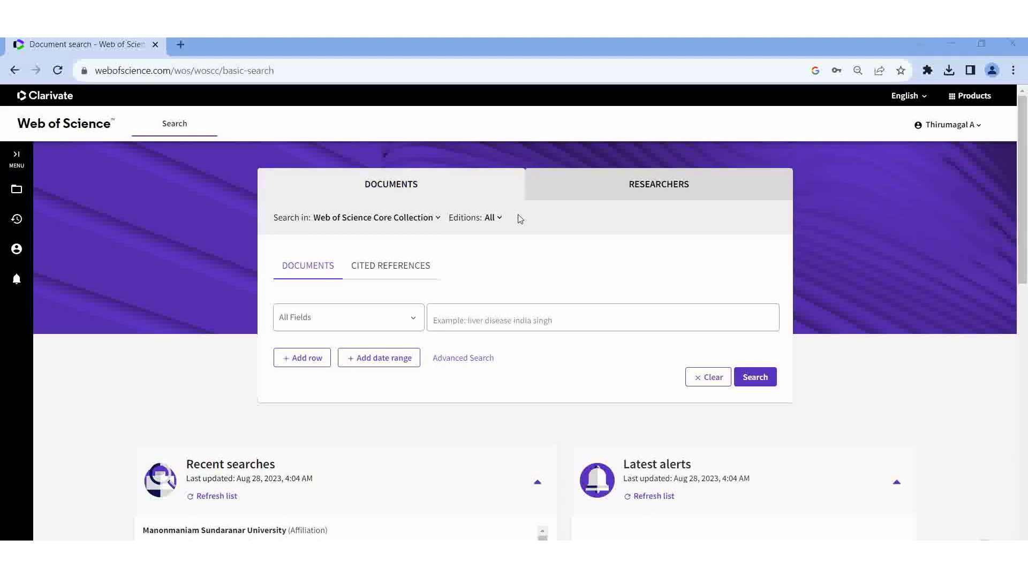
Set the document search to the Web of Science Core Collection and the first row to All Fields.
left_click(442, 219)
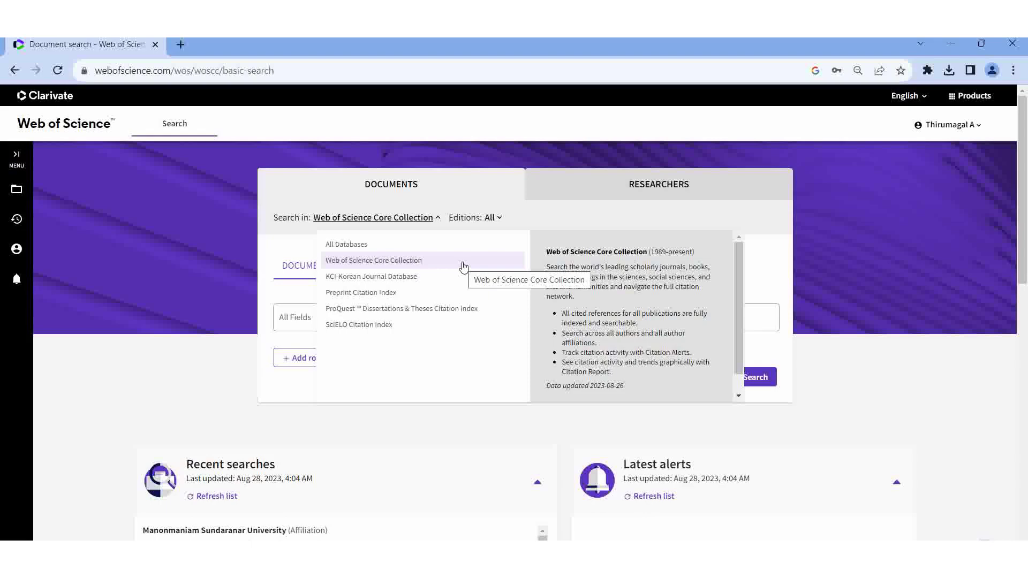
left_click(463, 266)
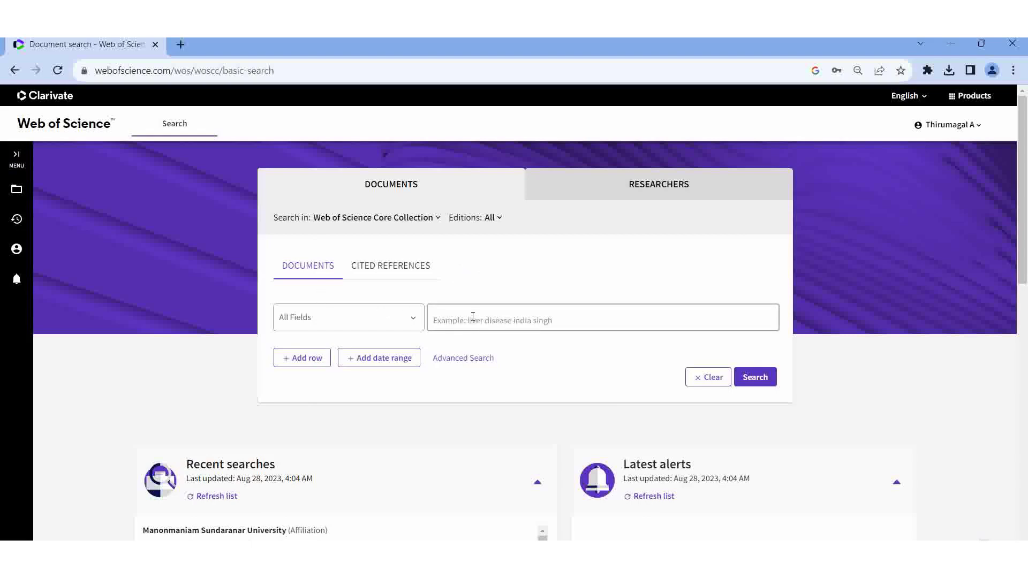
left_click(413, 319)
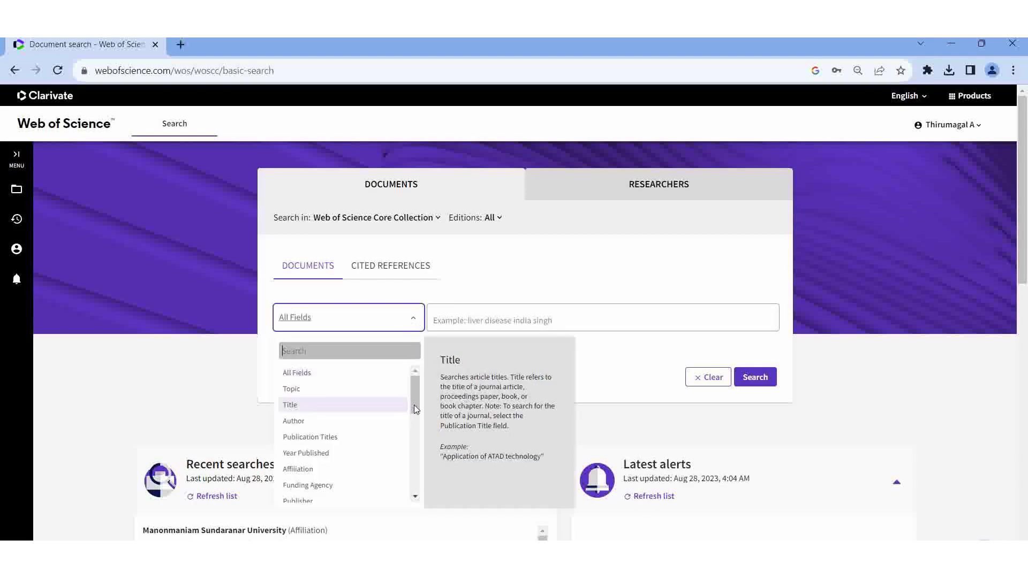
left_click_drag(416, 405, 431, 455)
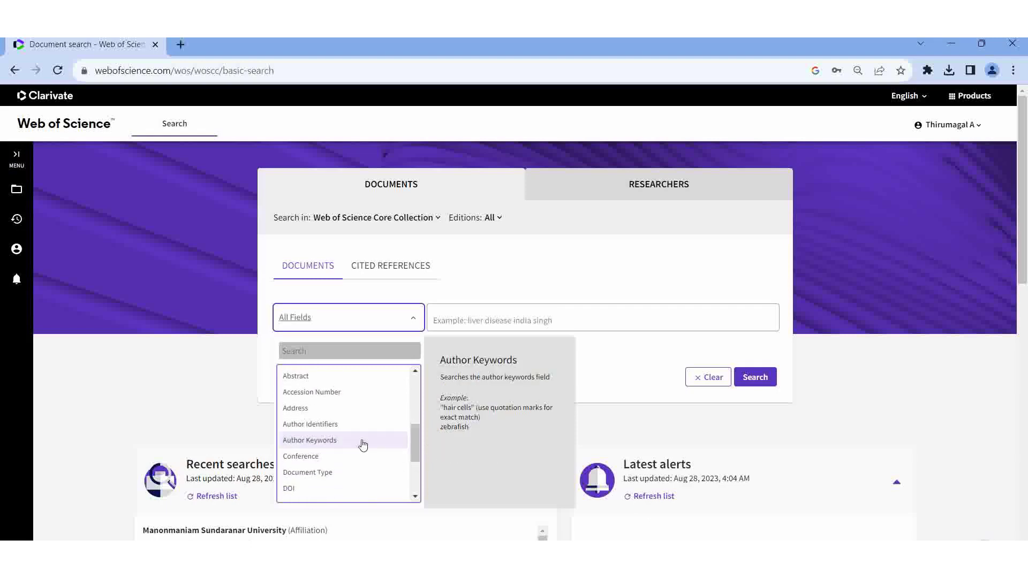
left_click_drag(413, 451, 418, 378)
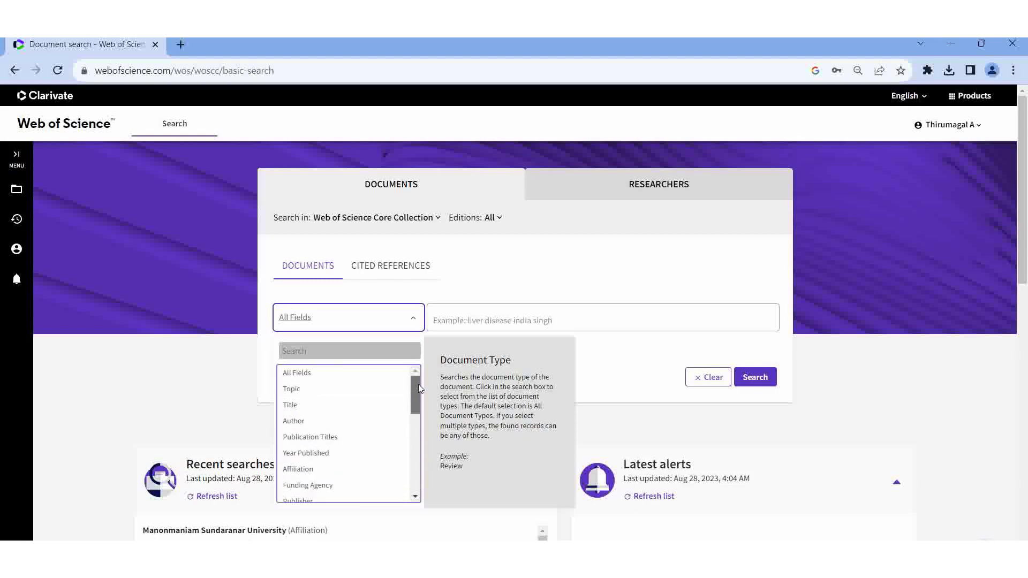
left_click(324, 374)
Enter "curcuma longa" in quotation marks as the first search term.
left_click(525, 320)
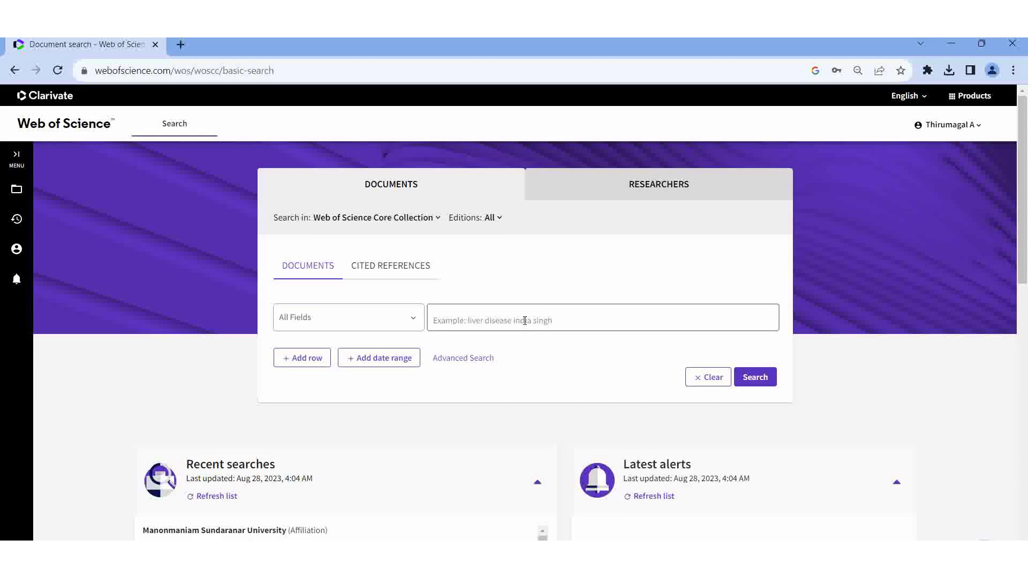
left_click(525, 320)
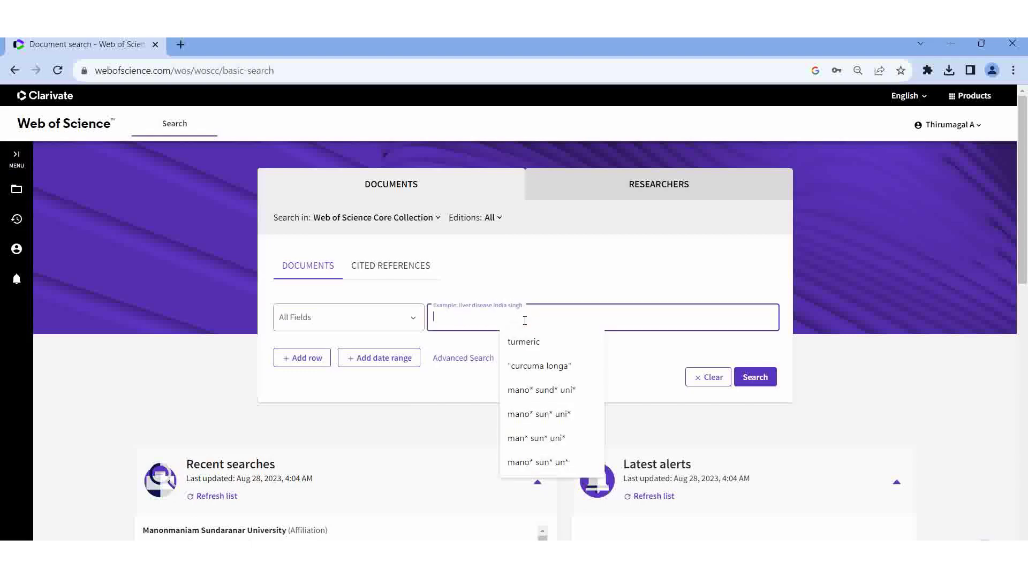
left_click(455, 455)
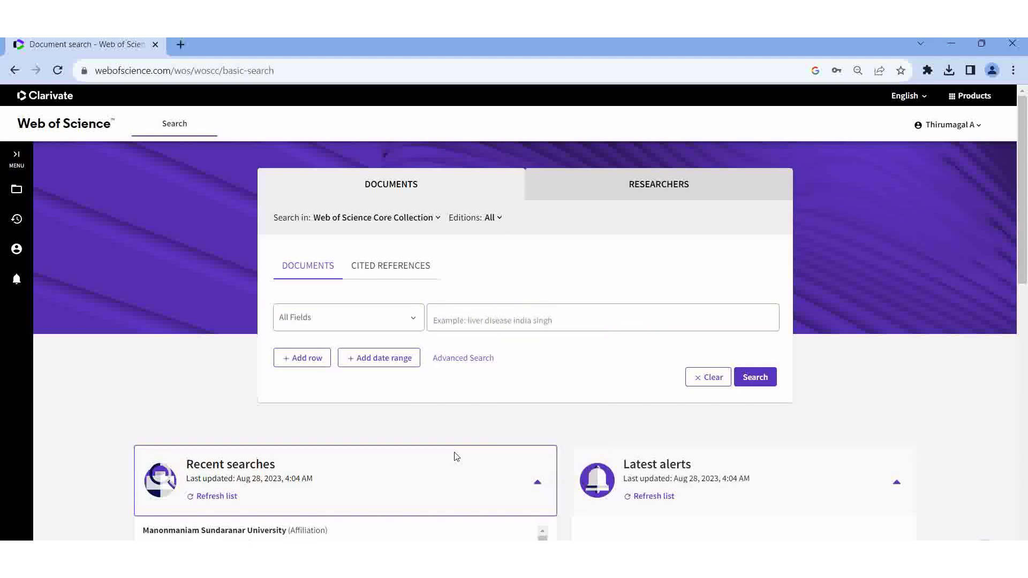
left_click(575, 318)
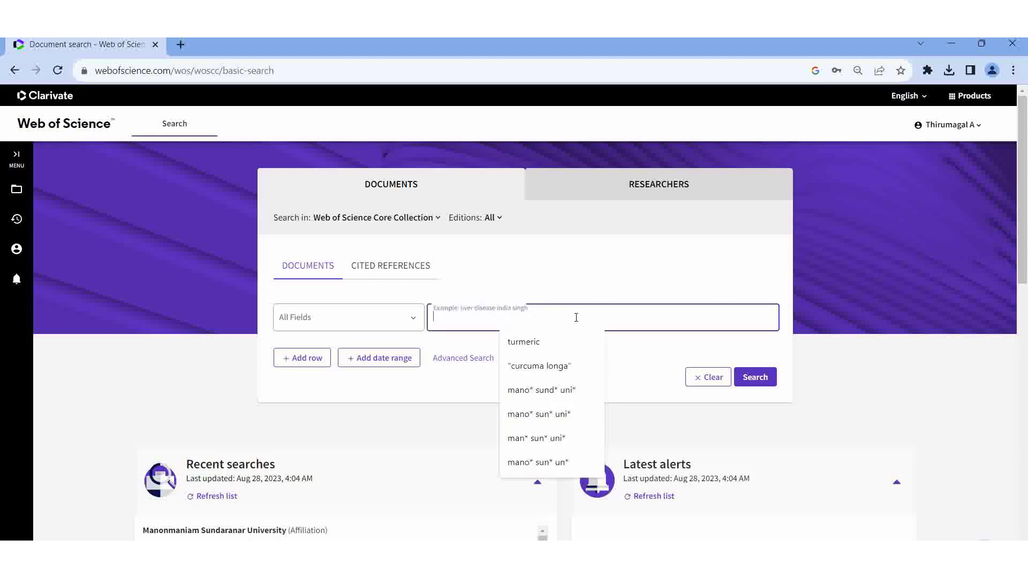
left_click(557, 375)
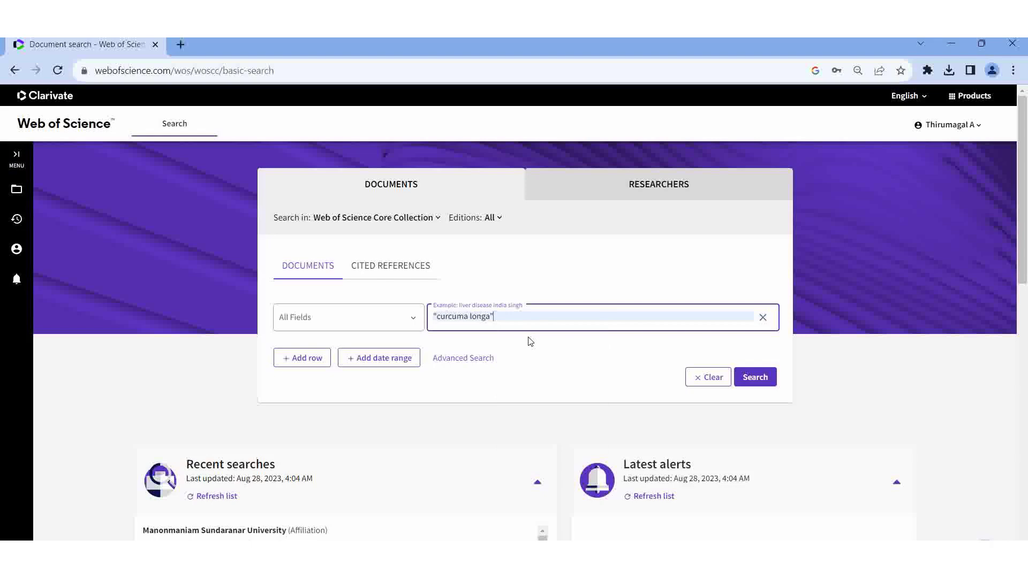
Add a second search row combined with Or, searching All Fields for turmeric.
left_click(294, 366)
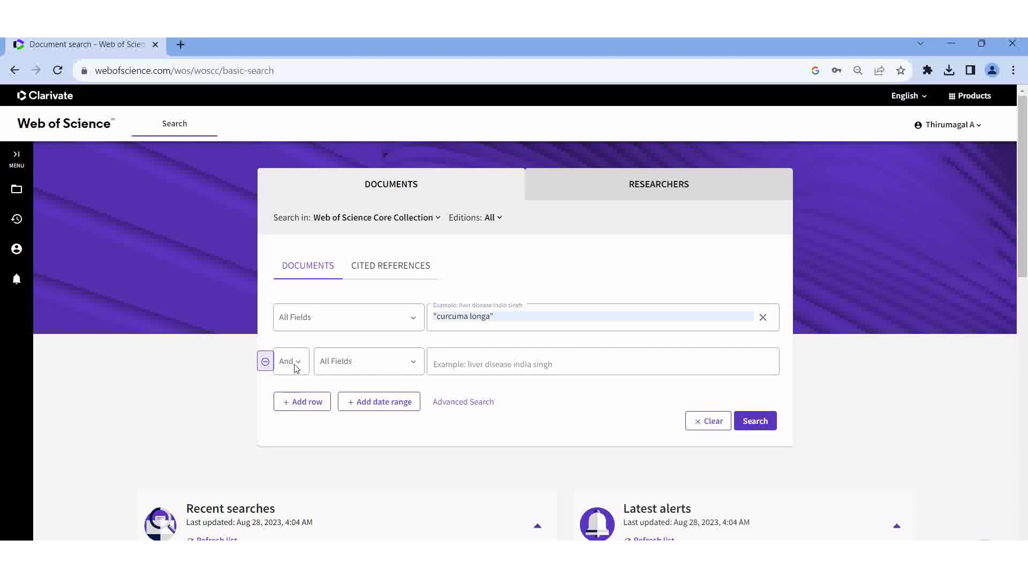
left_click(303, 365)
left_click(303, 366)
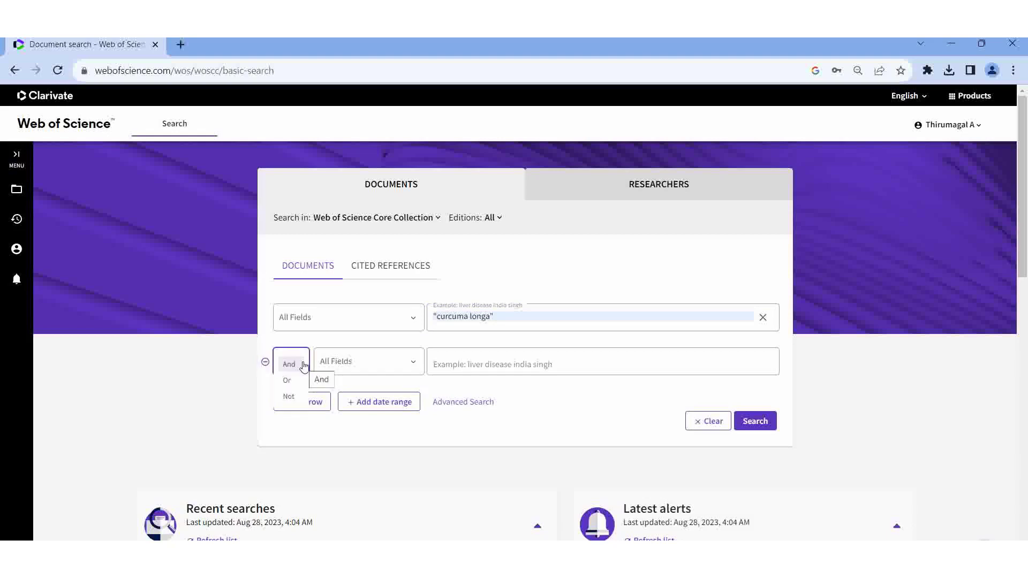
left_click(289, 381)
left_click(469, 360)
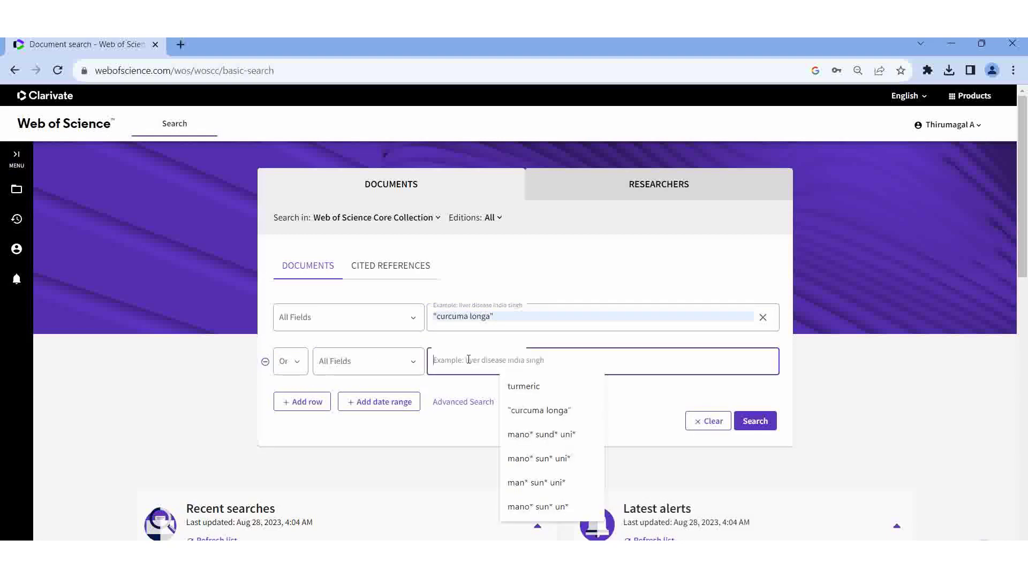
left_click(530, 394)
left_click(515, 311)
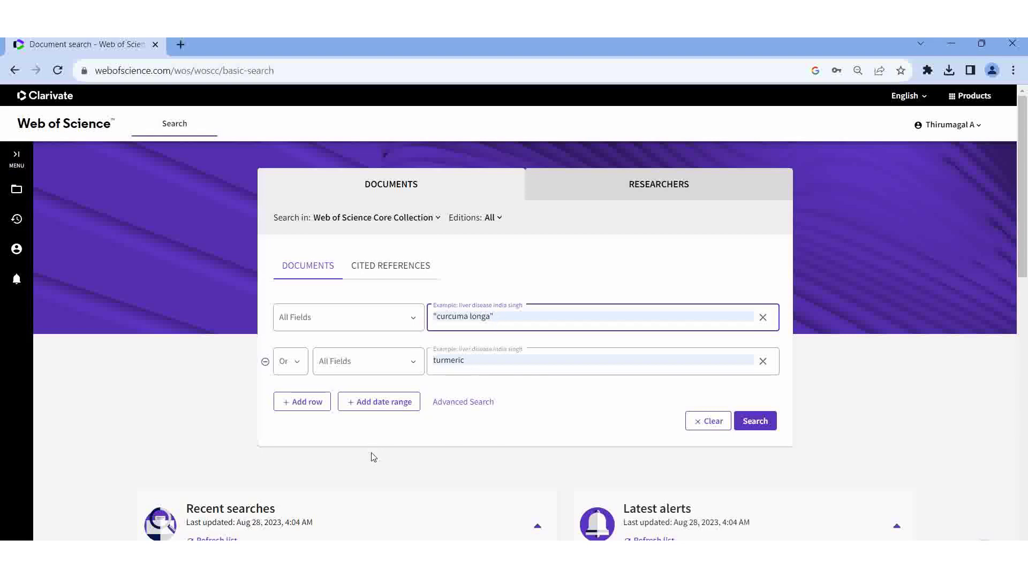
Add a third search row combined with And, searching the Address field for india.
left_click(301, 407)
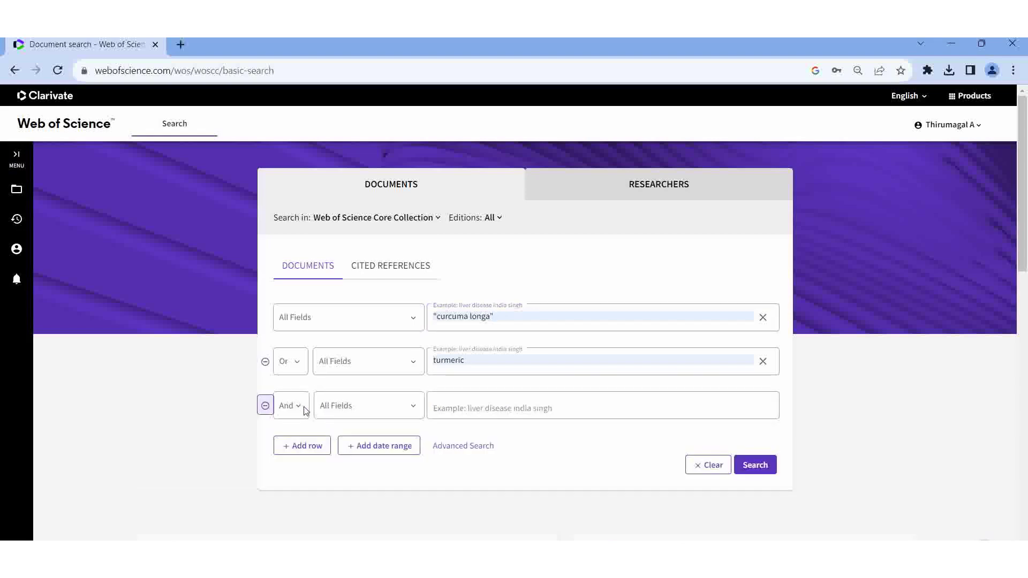
left_click(416, 412)
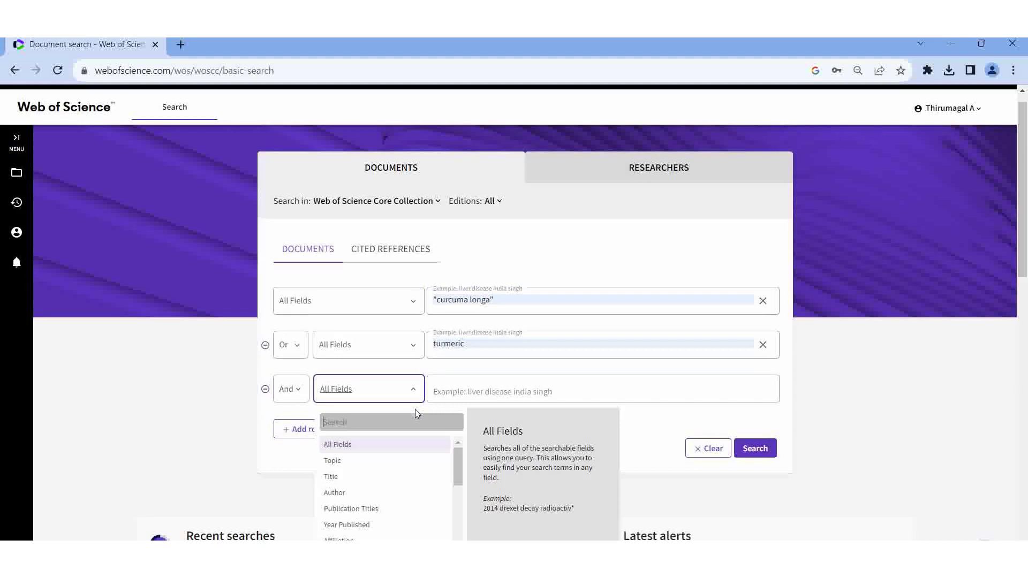
left_click_drag(458, 480, 456, 515)
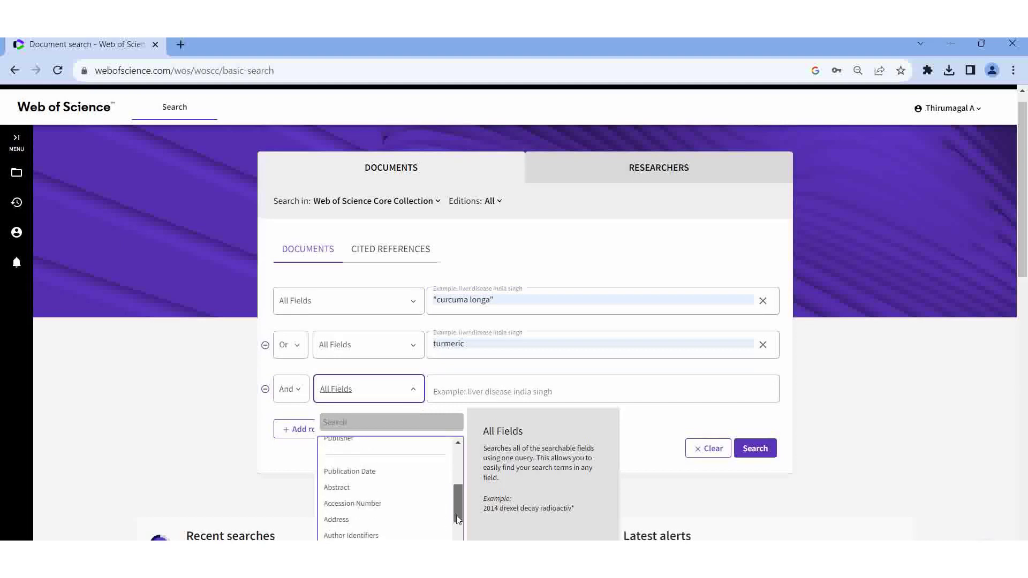
left_click(356, 520)
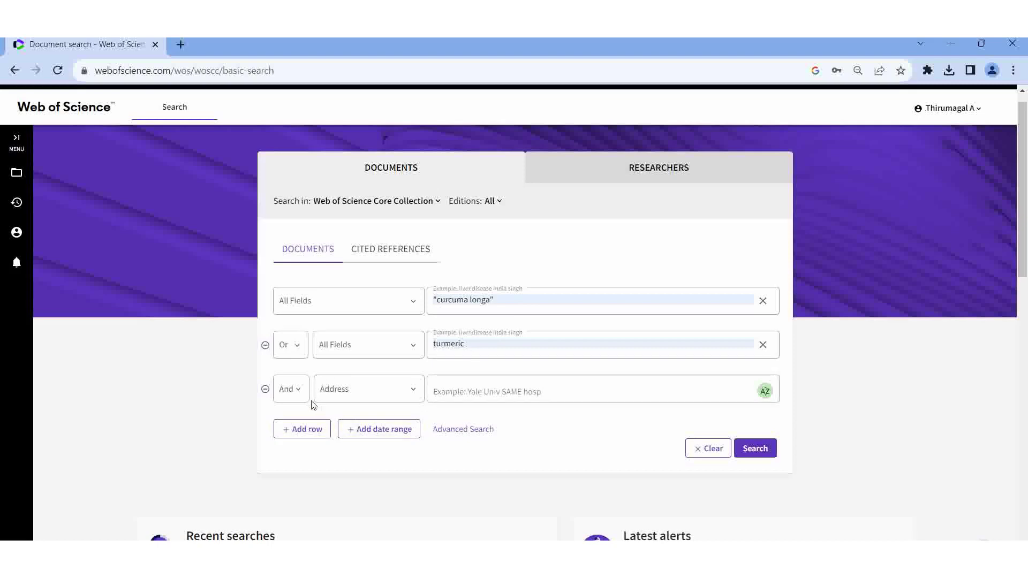
left_click(478, 392)
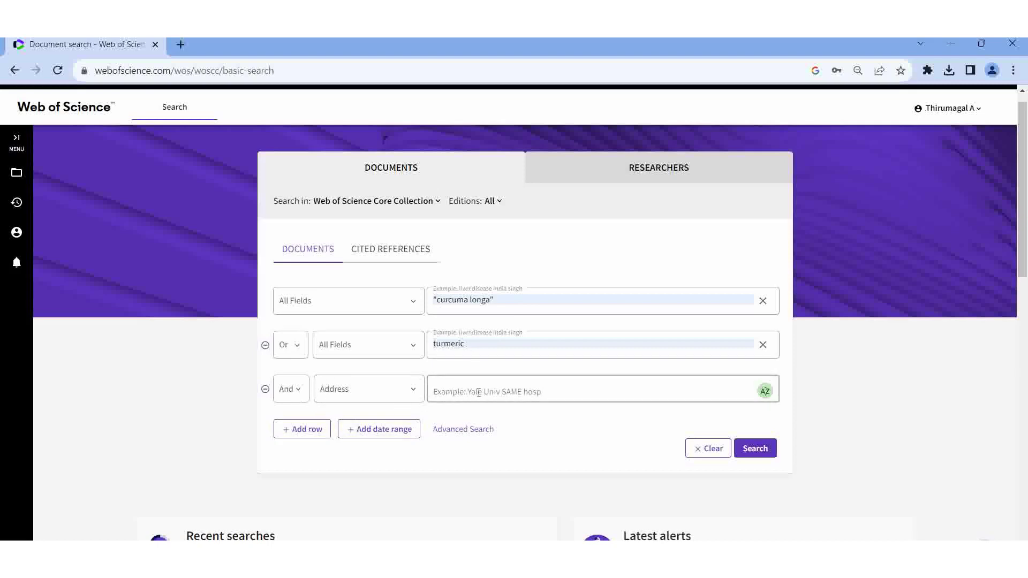
type("in")
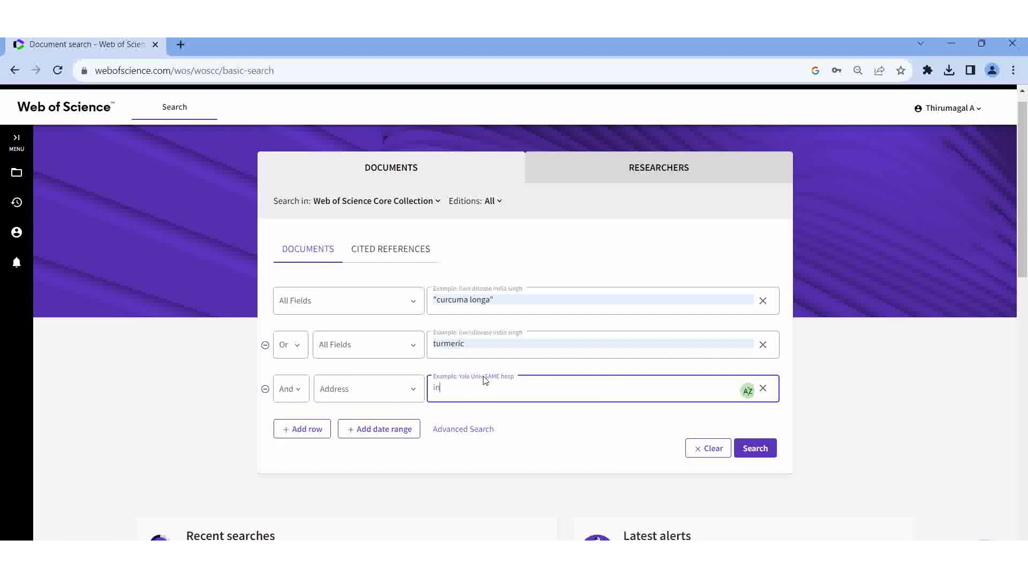
type("dia")
Select the Web of Science Core Collection as the database again and run the three-row search.
left_click(441, 207)
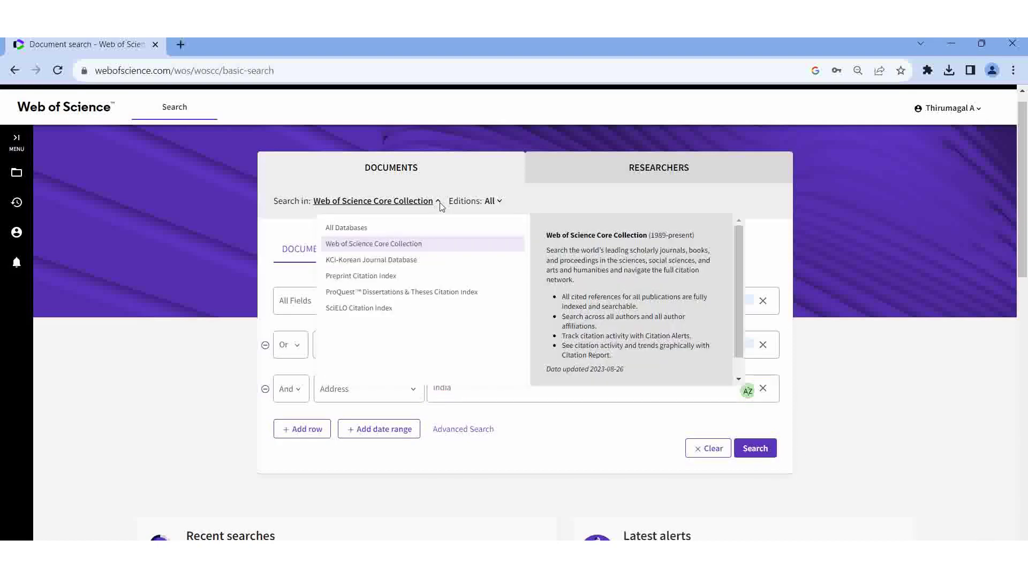
left_click(398, 246)
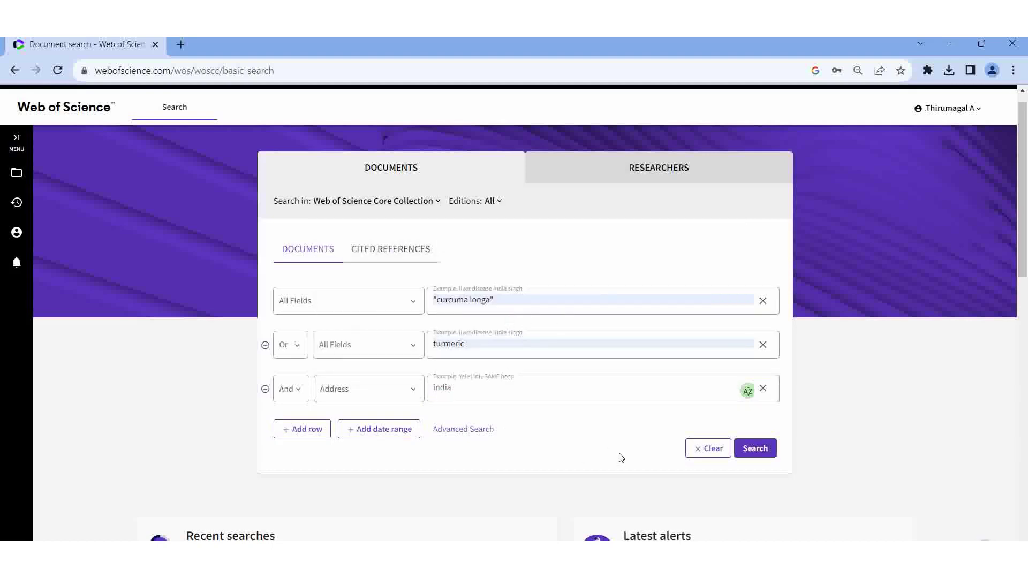
left_click(753, 448)
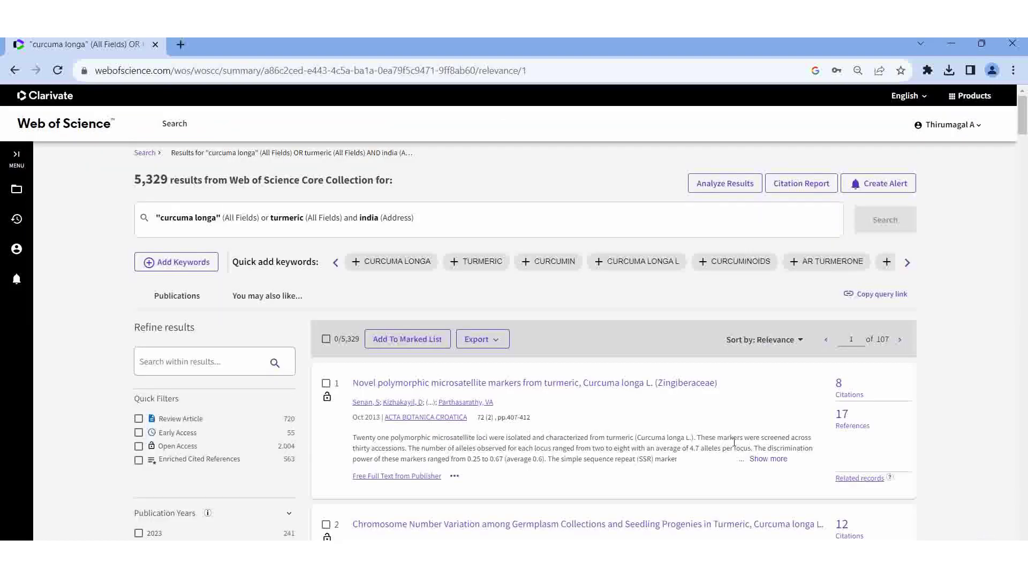
Refine the results to the publication years 2022, 2021, 2020, 2019 and 2018.
scroll(83, 441, "down", 1)
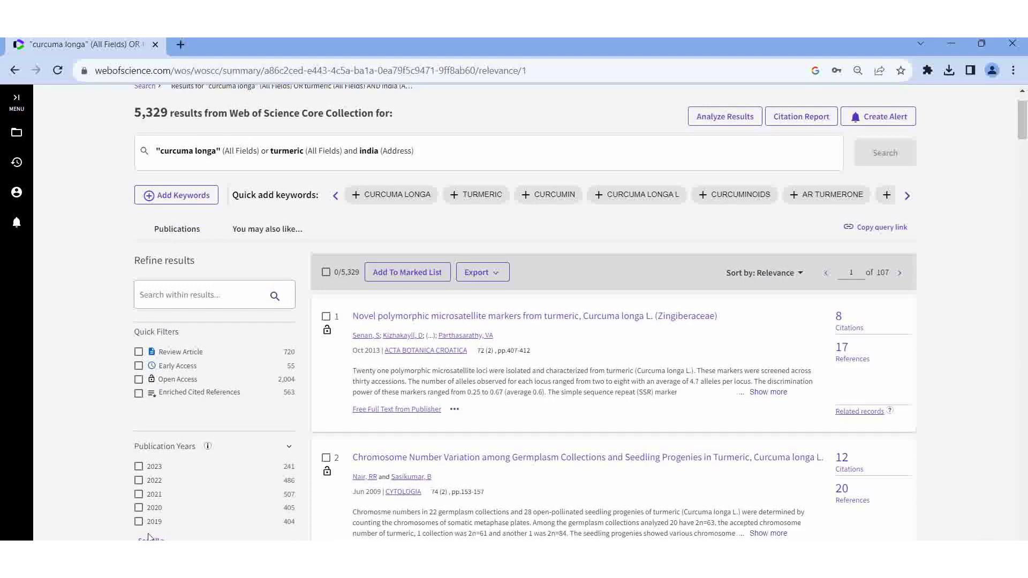
scroll(155, 503, "down", 1)
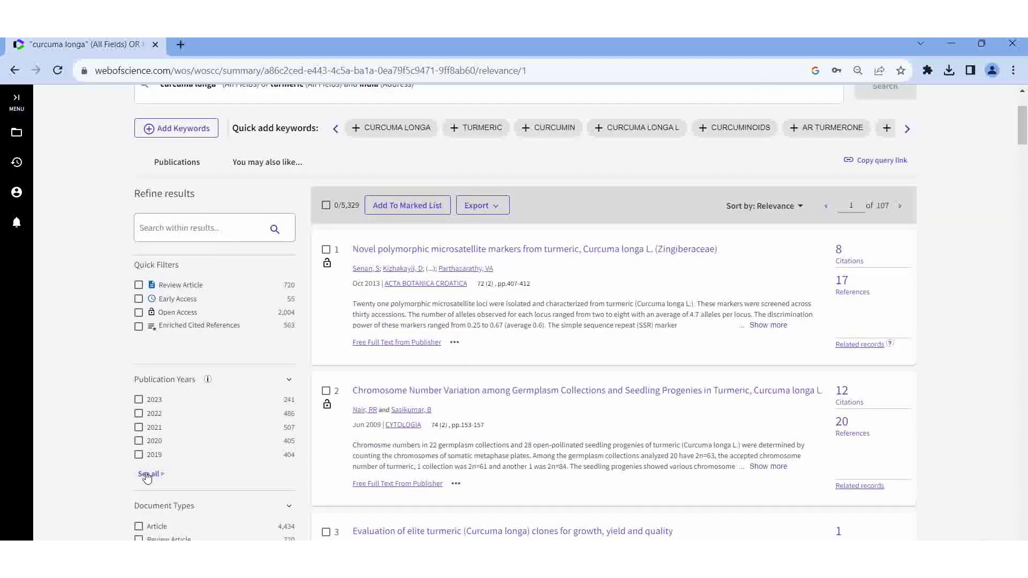
left_click(148, 475)
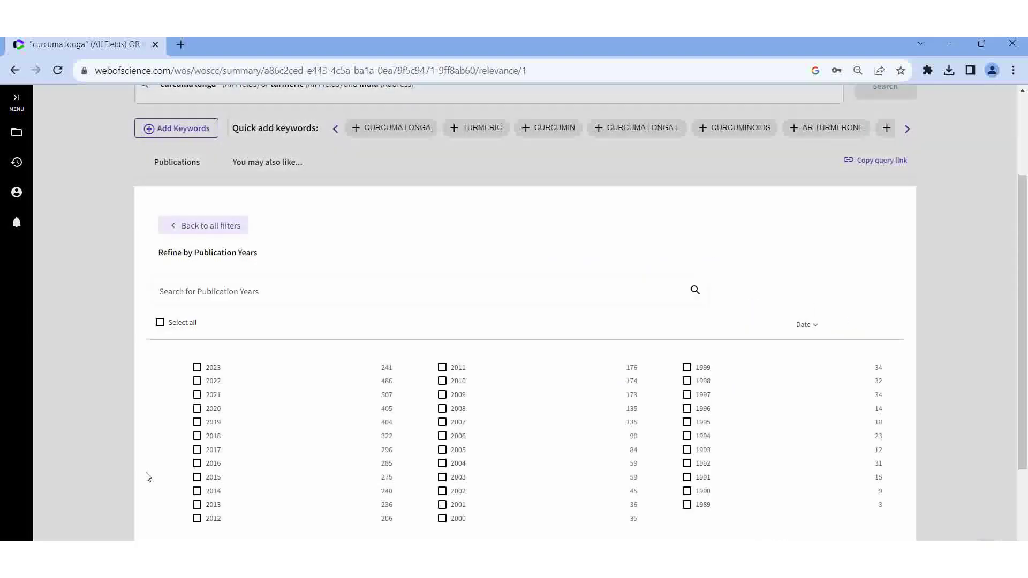
left_click(197, 380)
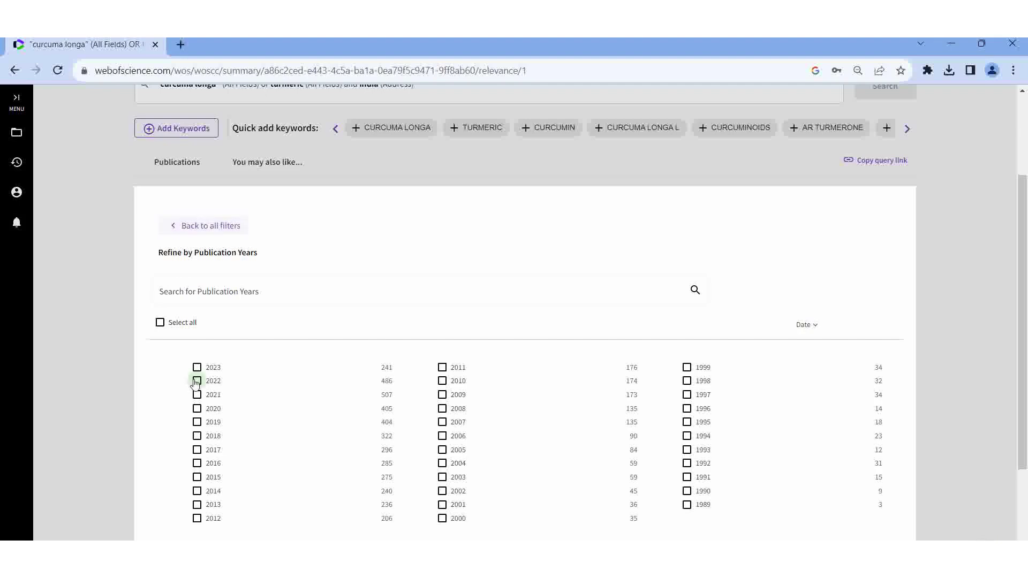
left_click(197, 396)
left_click(197, 409)
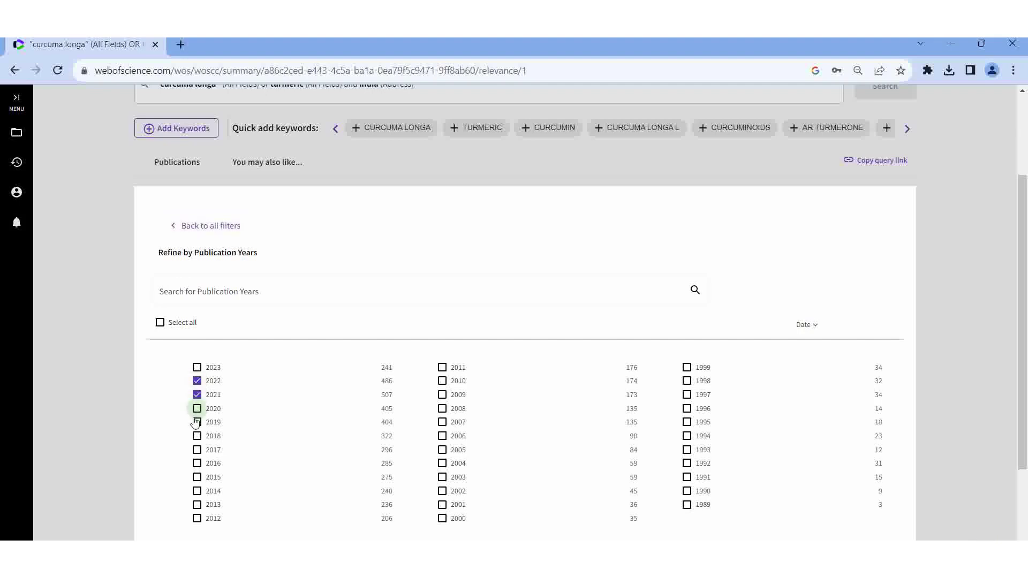
left_click(197, 422)
left_click(197, 435)
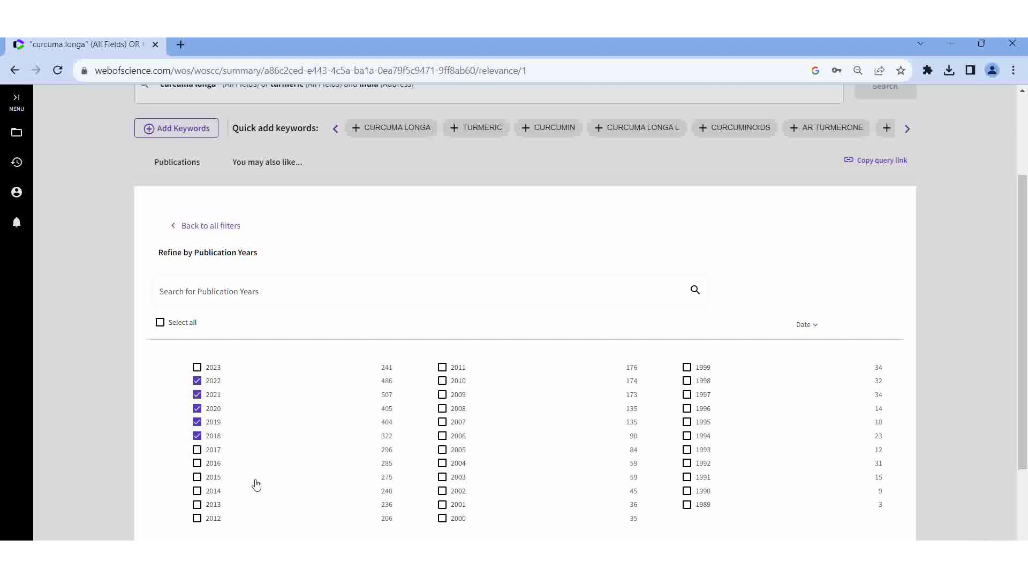
scroll(259, 482, "down", 3)
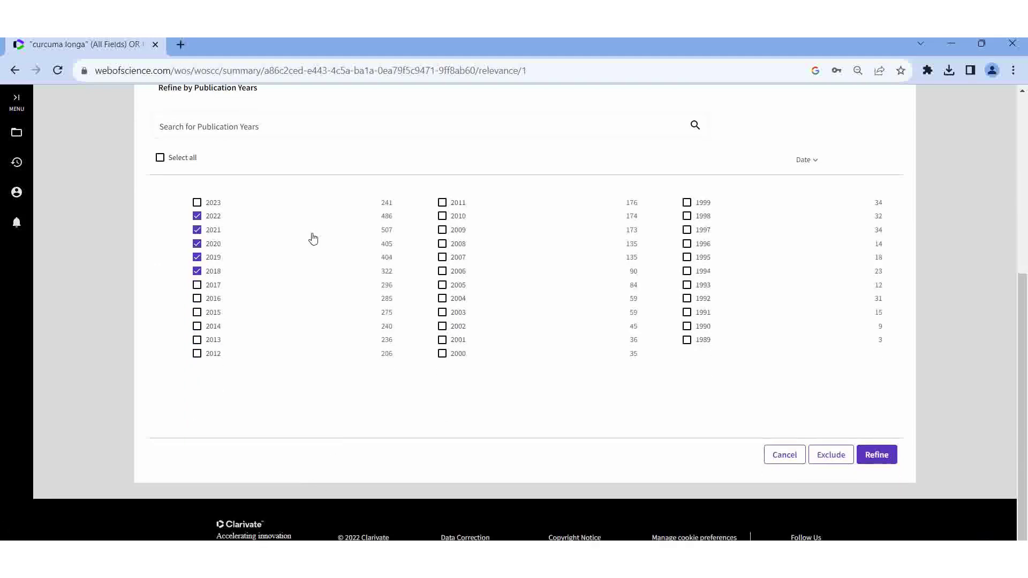
left_click(890, 456)
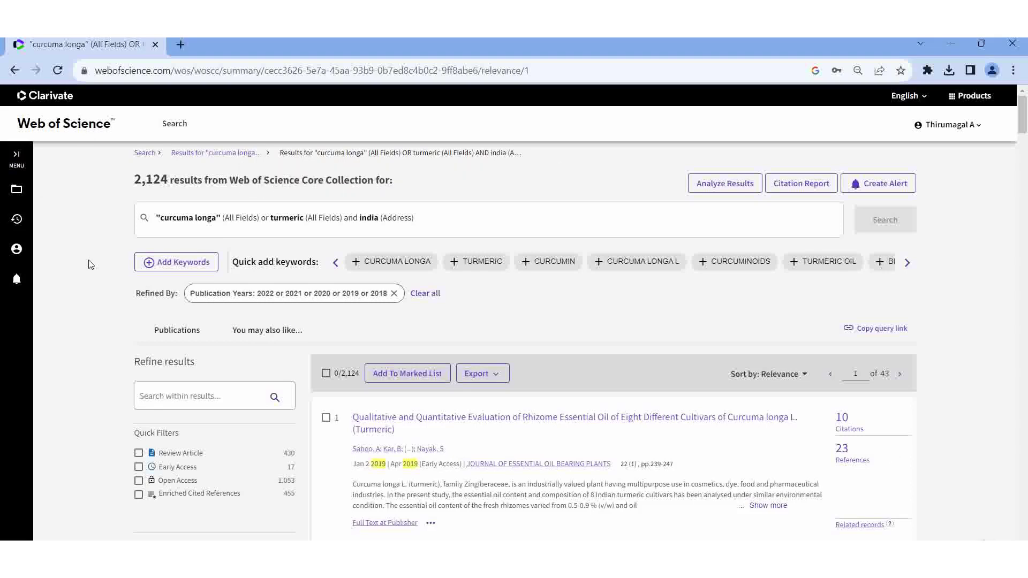
Start a plain text file export of the refined results and set the record range from 1 to 501.
scroll(91, 265, "down", 1)
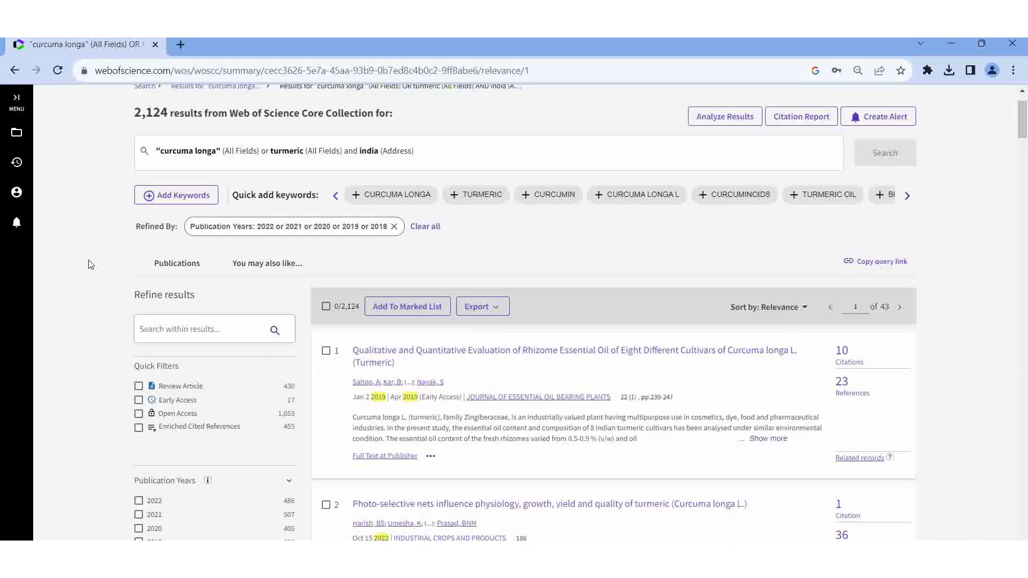
left_click(475, 309)
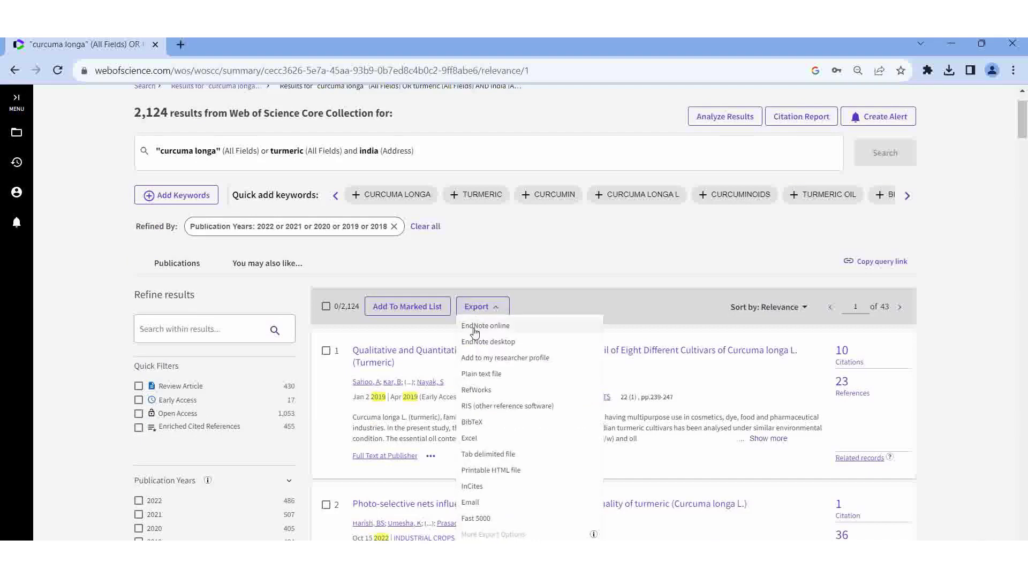
left_click(502, 375)
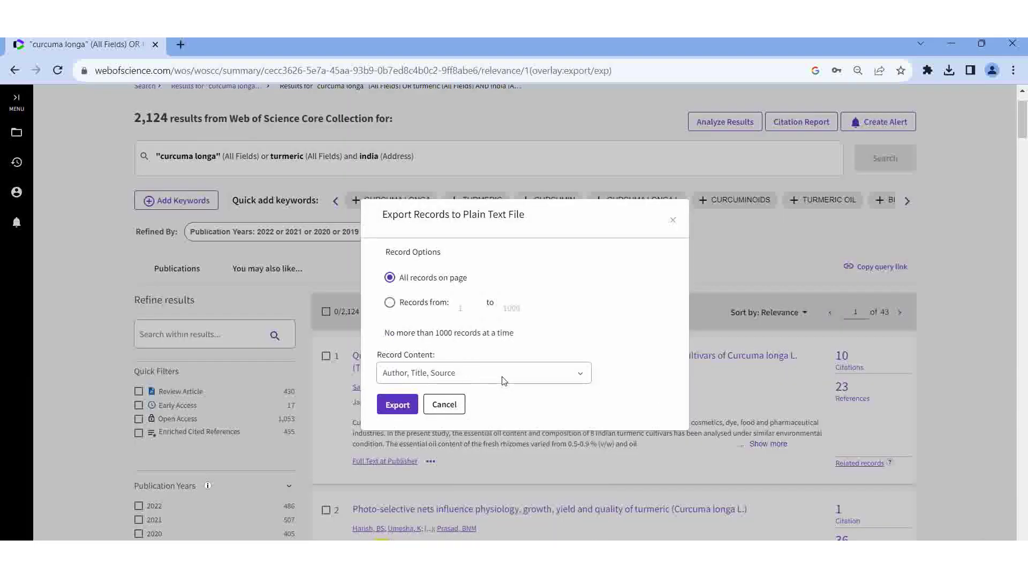
left_click(391, 305)
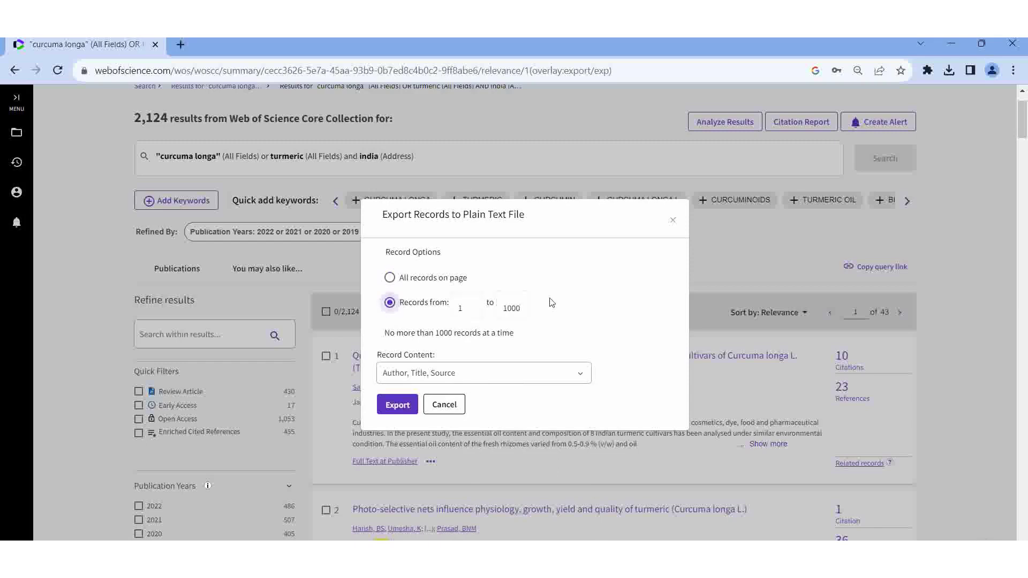
left_click(519, 307)
left_click_drag(505, 308, 568, 309)
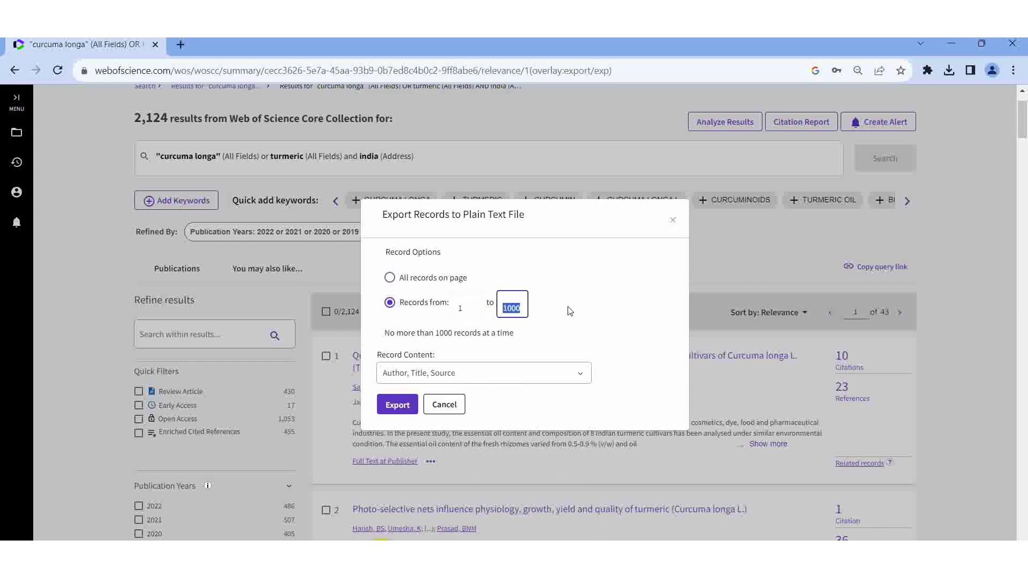
type("501")
Set the record content to Full Record and Cited References, and export with the range end corrected to 500.
left_click(584, 378)
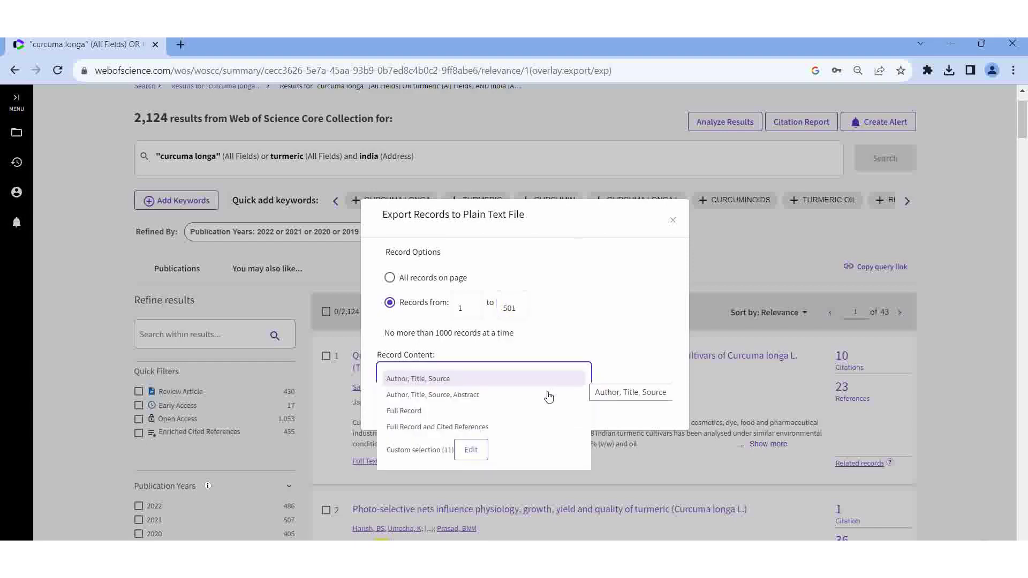
left_click(475, 428)
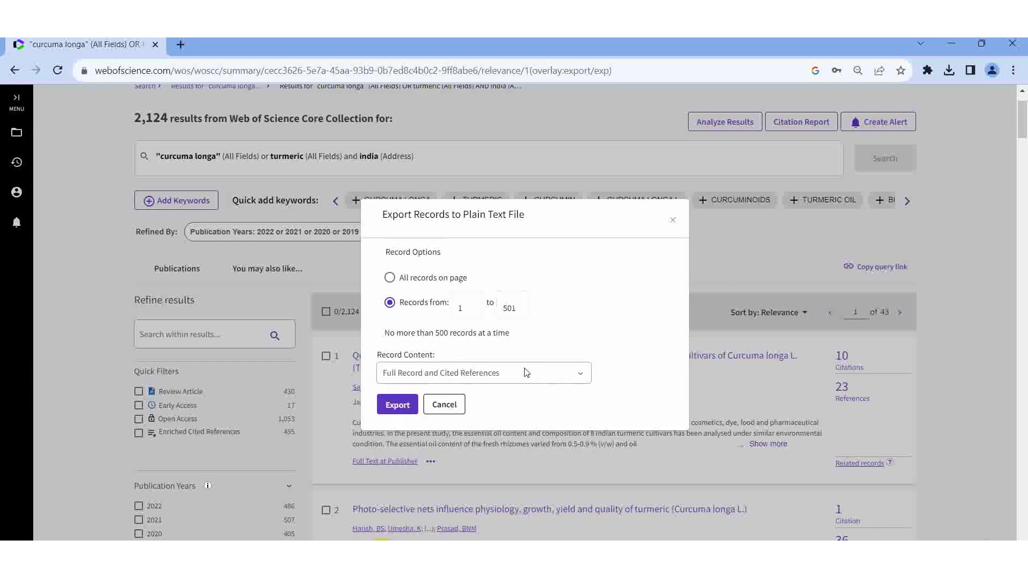
left_click(522, 307)
key("BackSpace")
type("0")
left_click(402, 409)
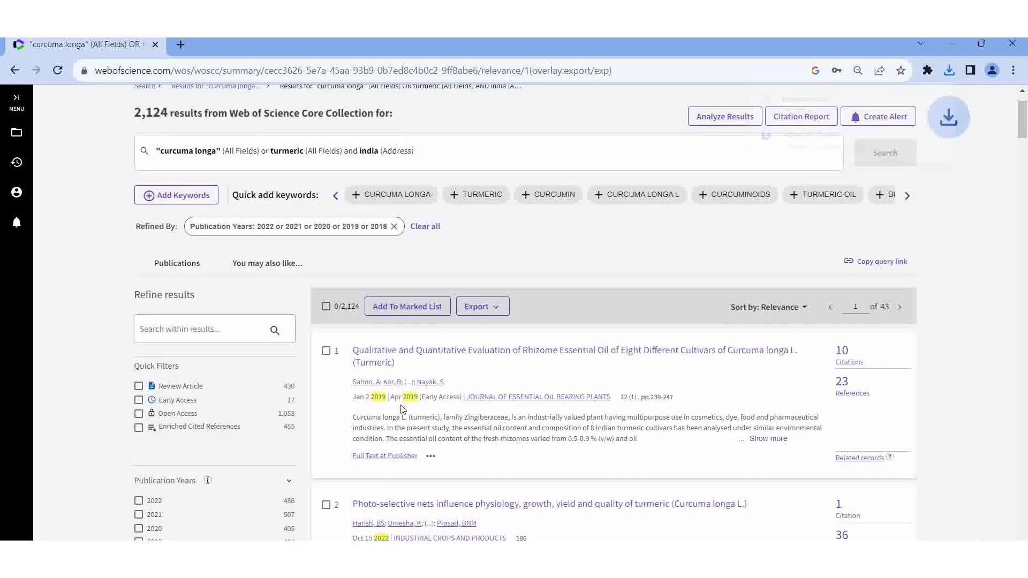
Open the downloaded savedrecs.txt in Notepad, save a copy as "1 500" in the 1 bibexcel folder on drive E, and close it.
mouse_move(938, 100)
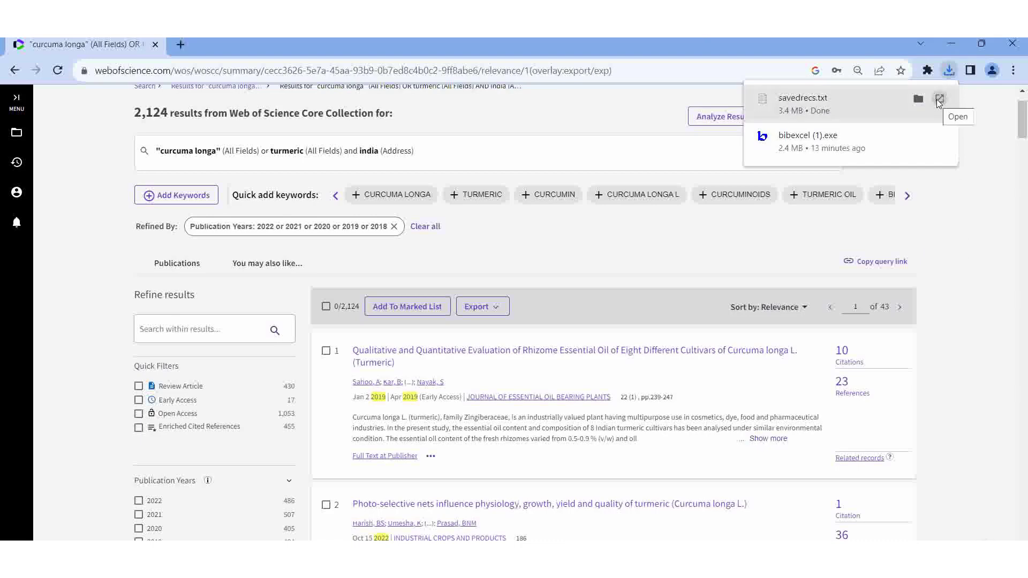
left_click(938, 99)
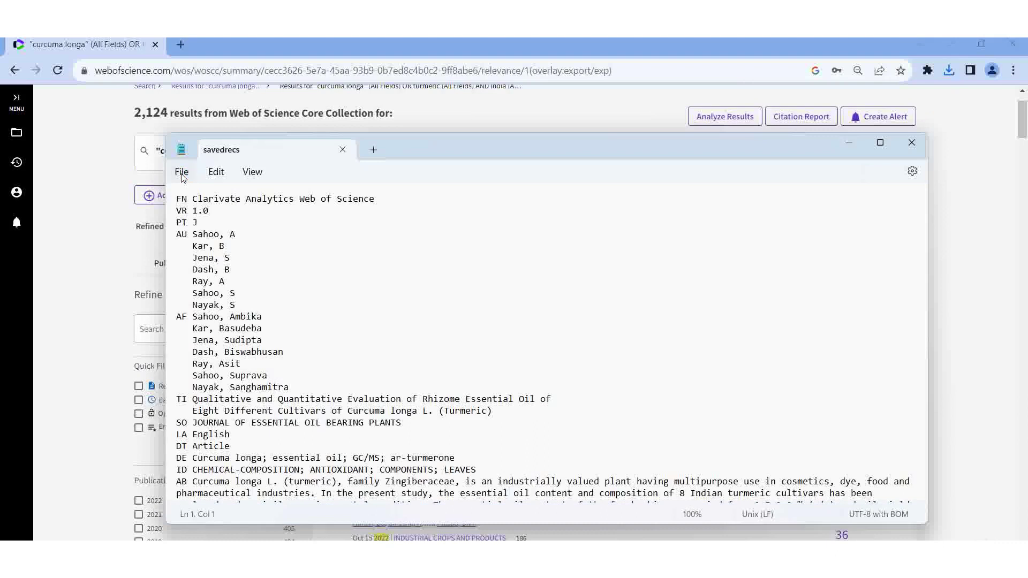
left_click(182, 172)
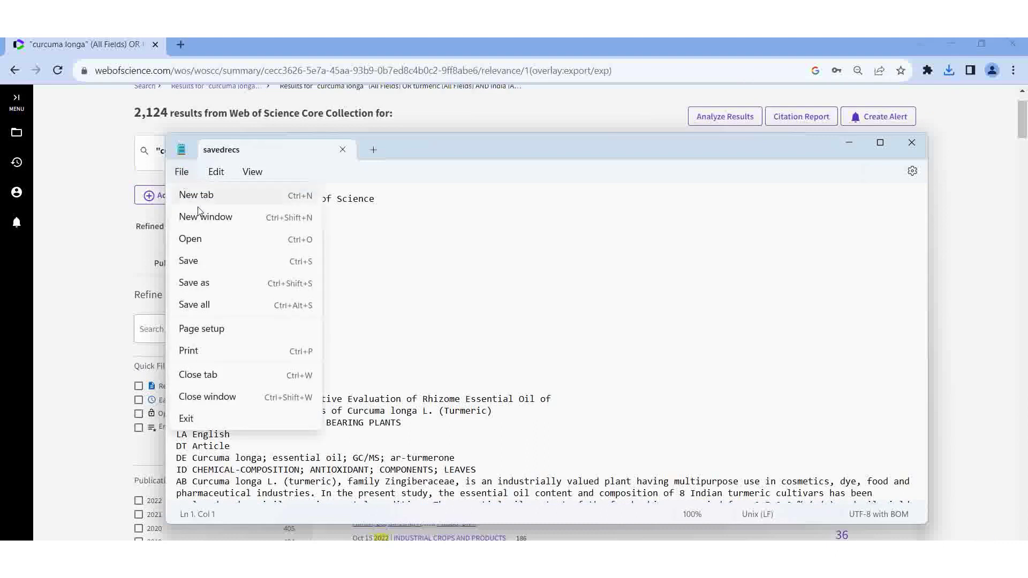
left_click(207, 288)
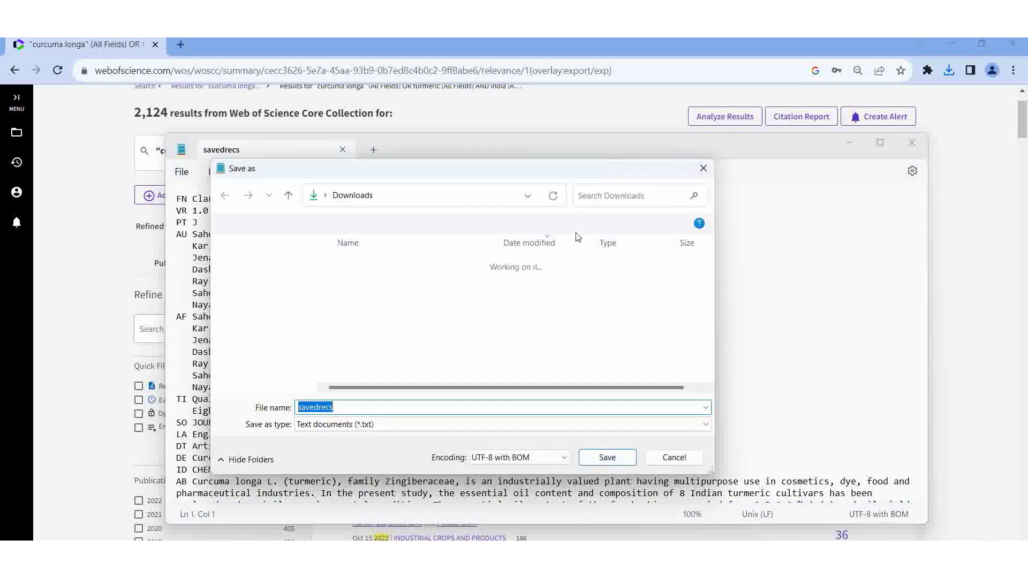
left_click_drag(310, 297, 312, 372)
left_click(289, 356)
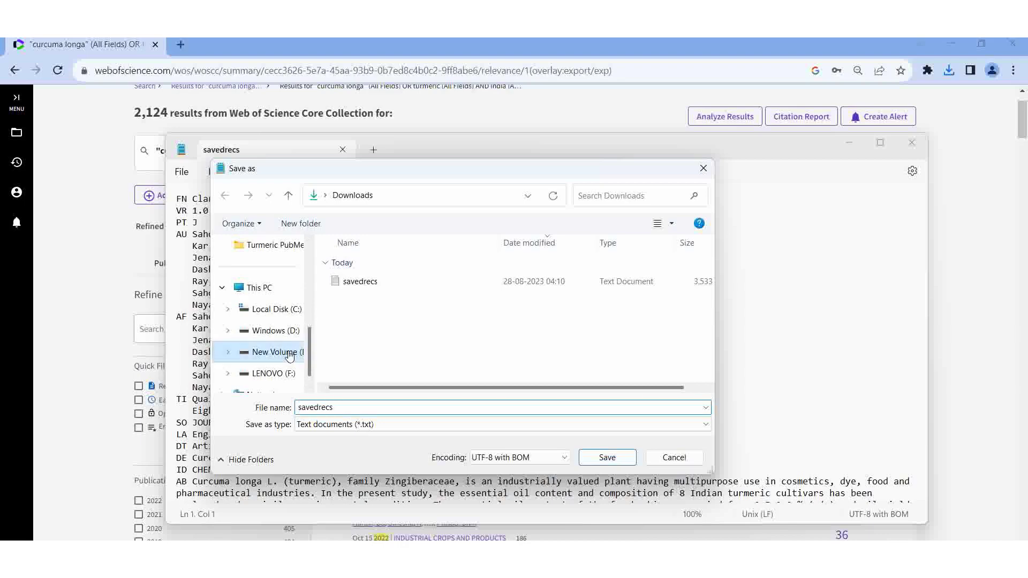
double_click(355, 266)
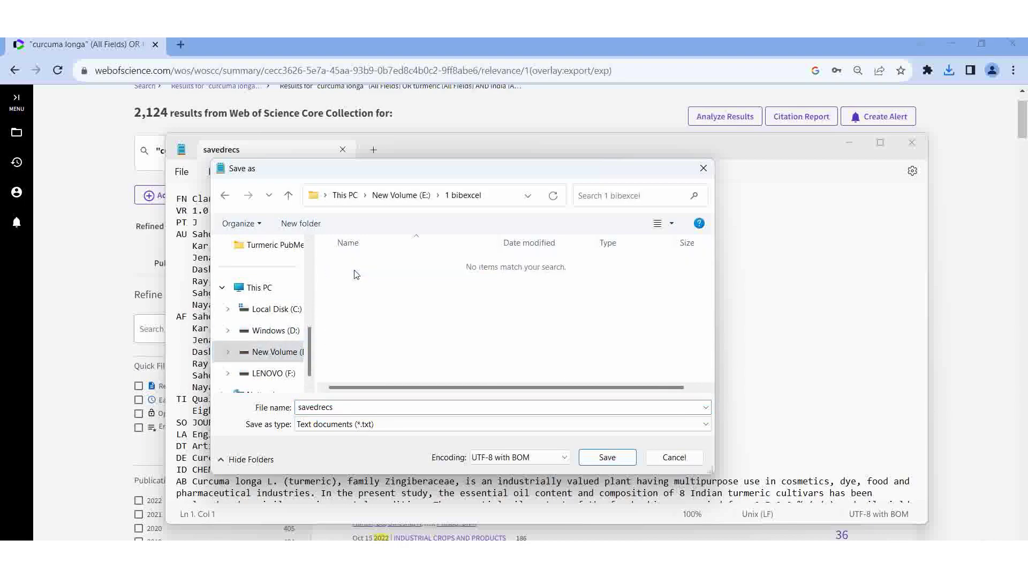
double_click(388, 406)
type("1 500")
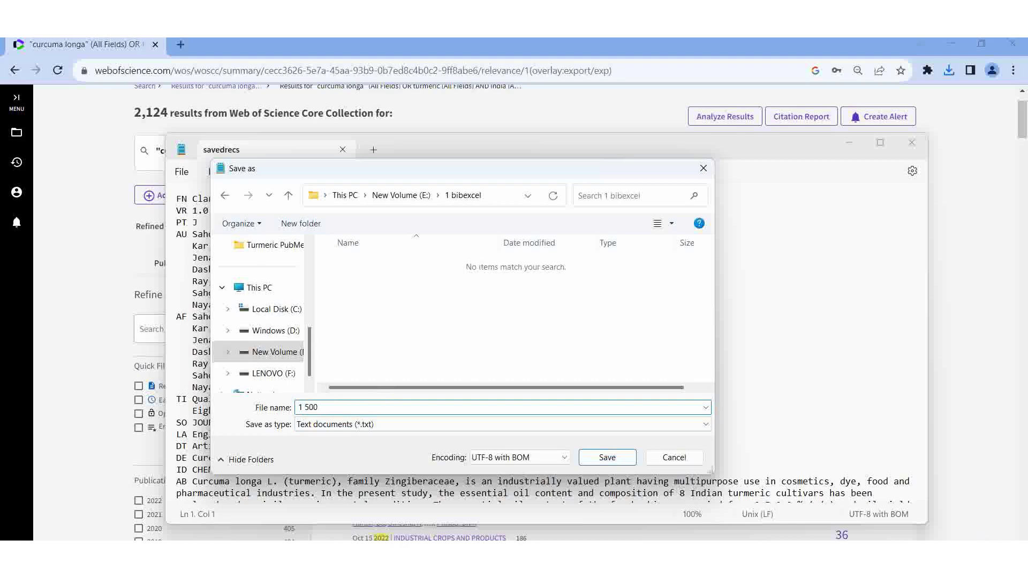
left_click(603, 458)
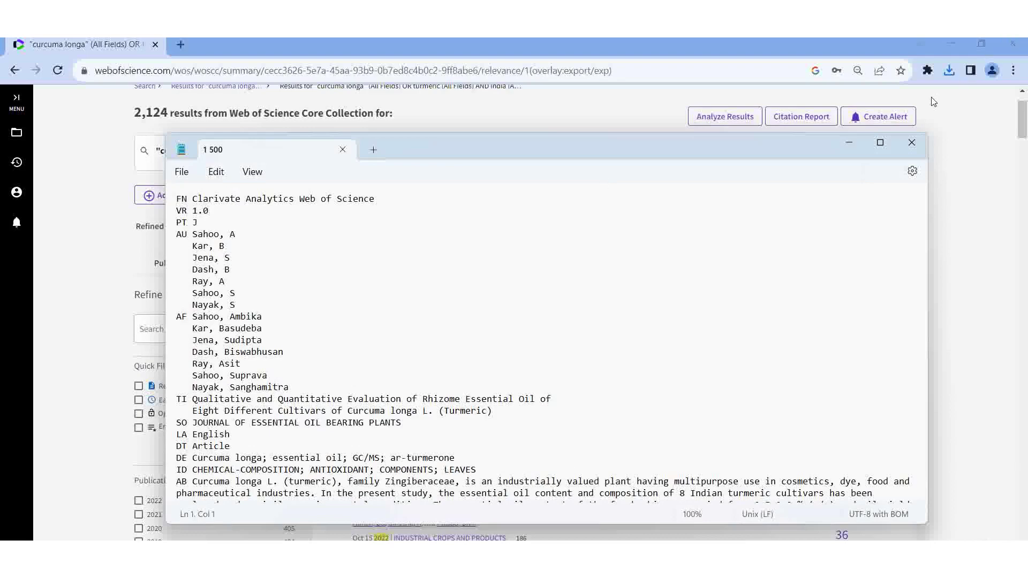
left_click(911, 143)
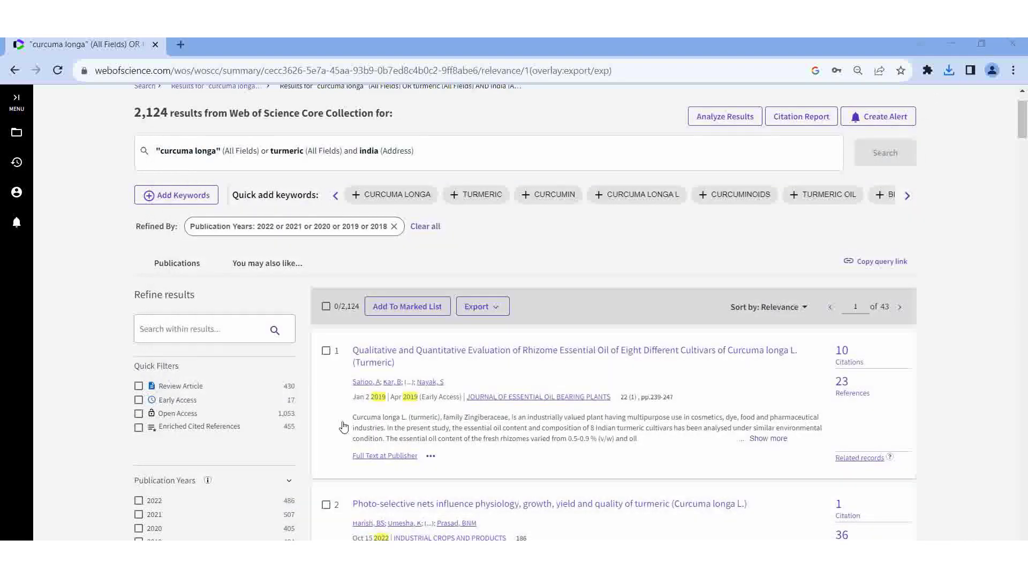
Export records 501 to 1000 to a plain text file with Full Record and Cited References as the record content.
left_click(479, 307)
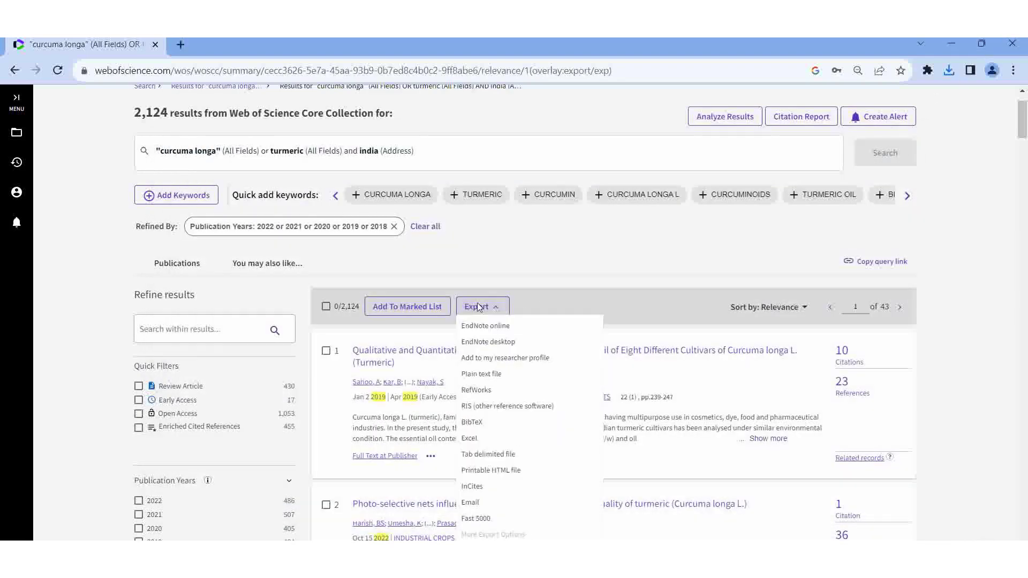
left_click(493, 375)
left_click(389, 303)
left_click(478, 308)
key("BackSpace")
type("501")
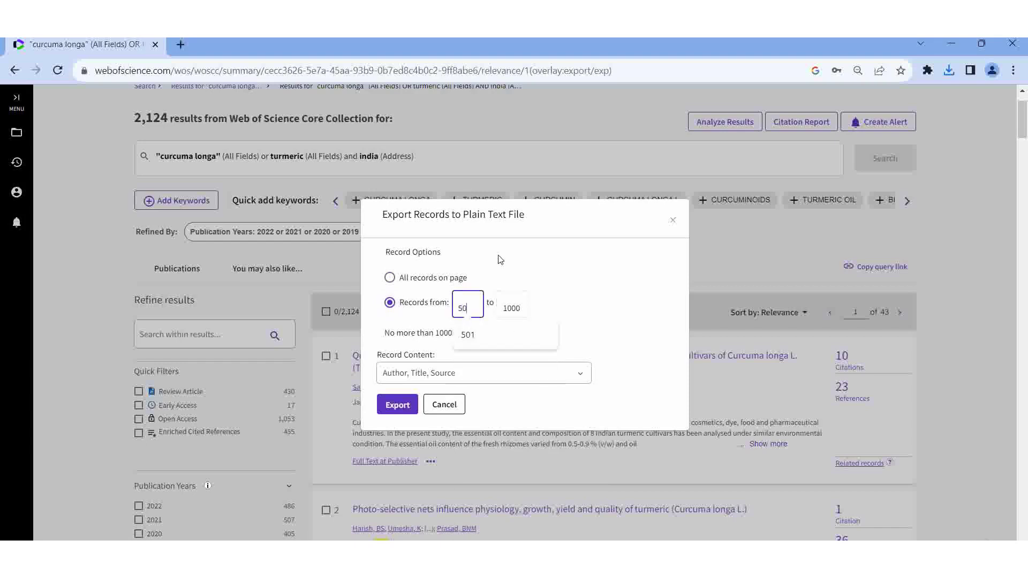
left_click(485, 381)
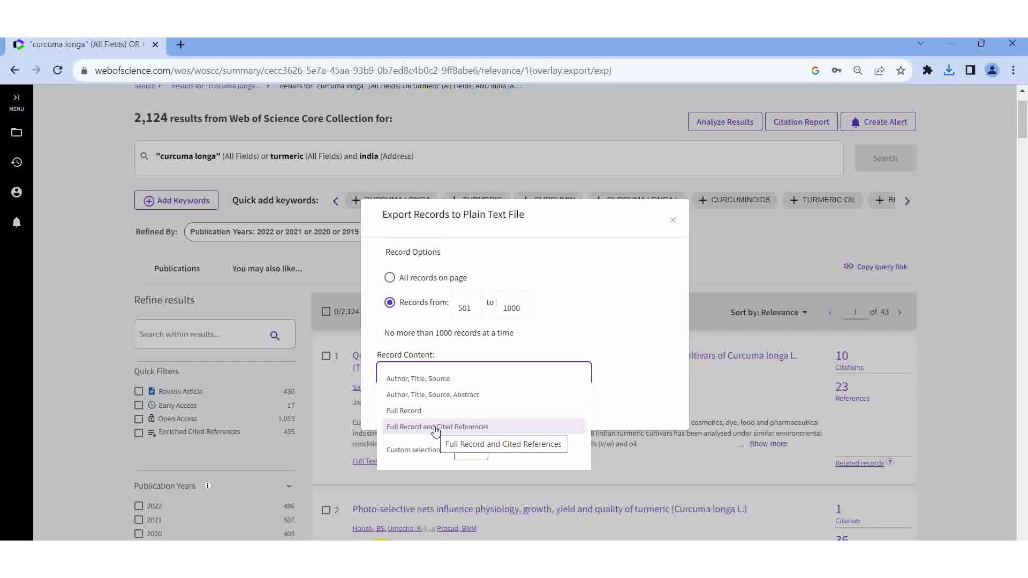
left_click(435, 426)
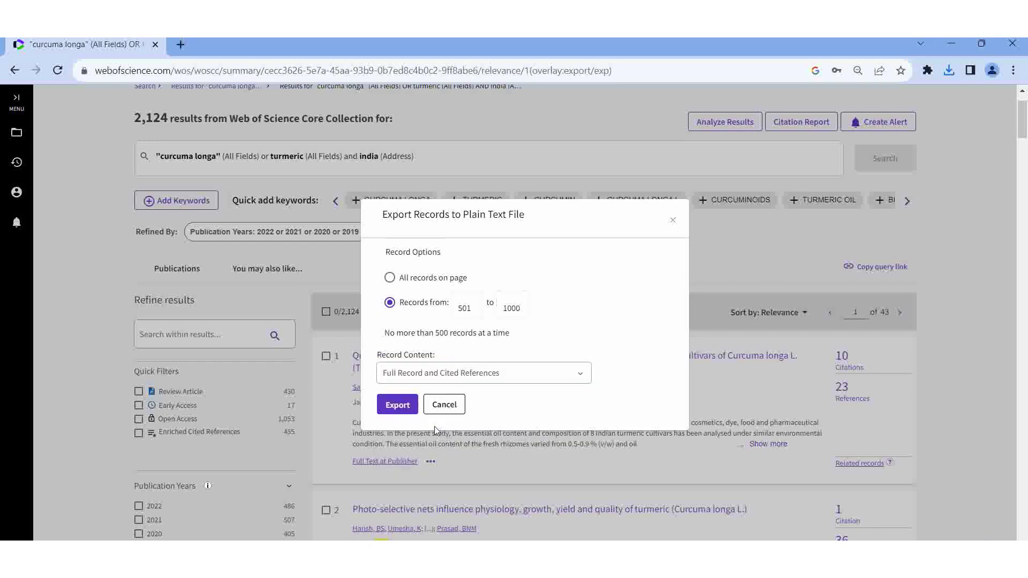
left_click(387, 406)
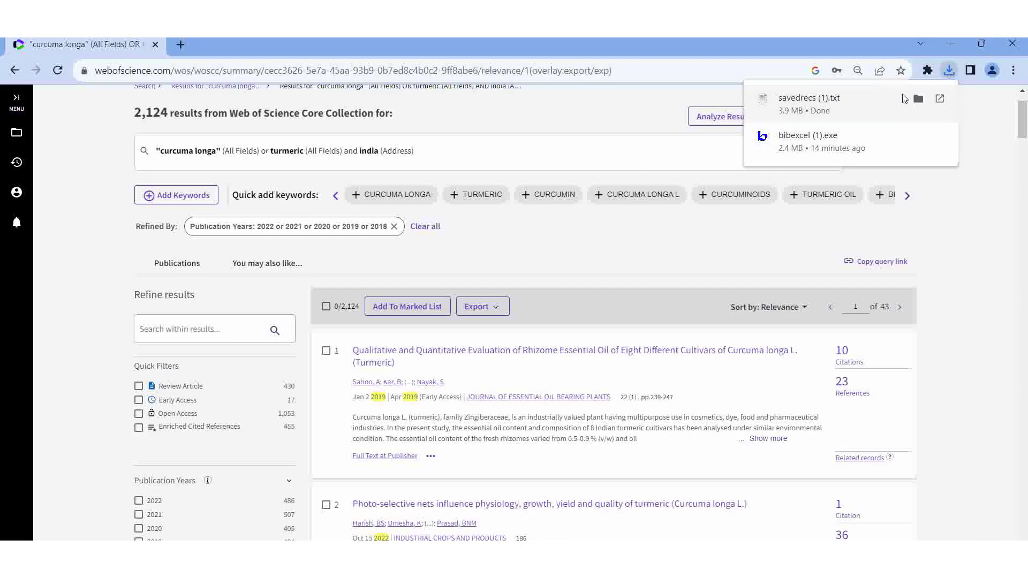
Open the downloaded savedrecs (1).txt in Notepad and enter "501 100" as the name for a copy in the 1 bibexcel folder.
left_click(939, 100)
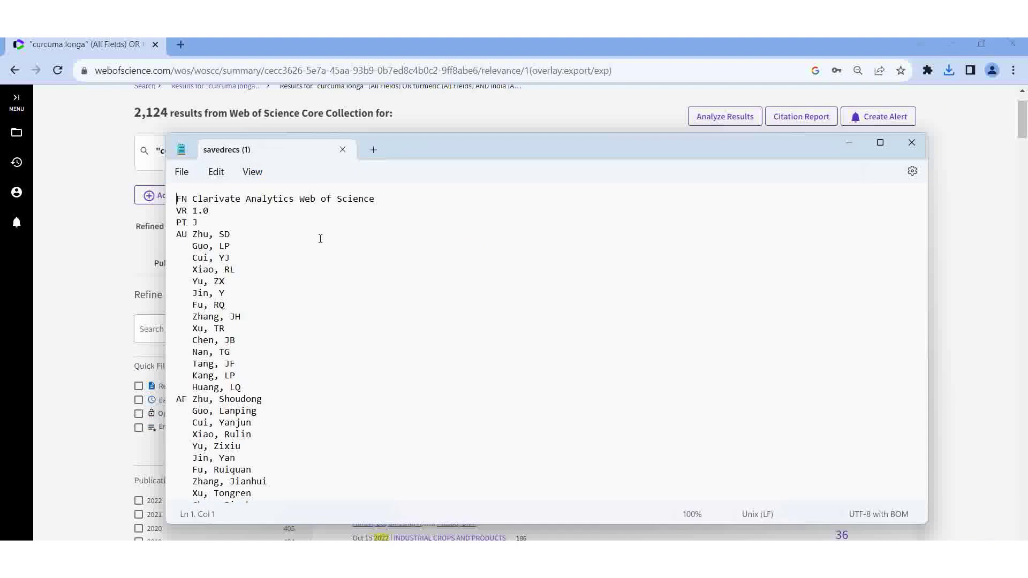
left_click(181, 172)
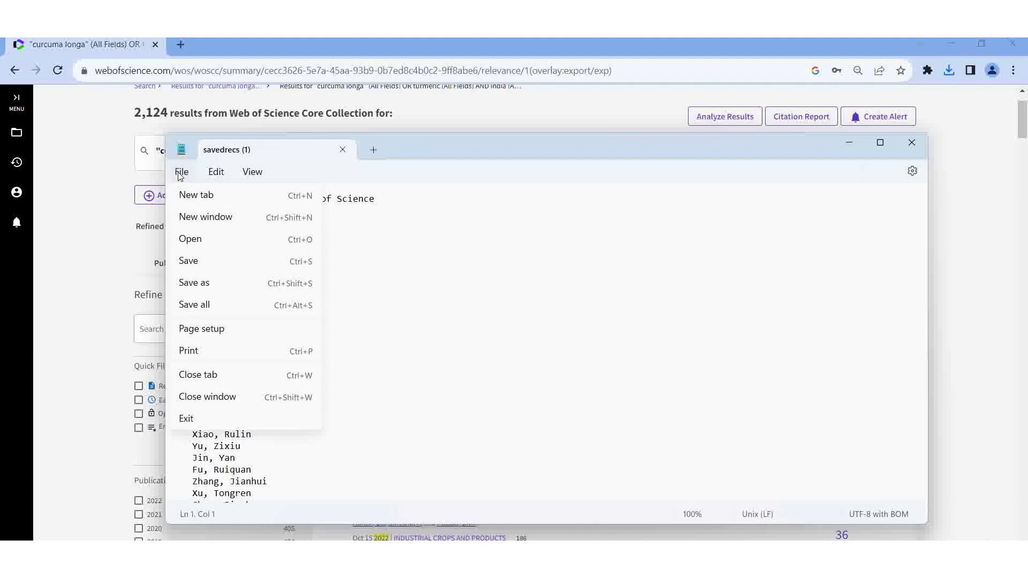
left_click(210, 288)
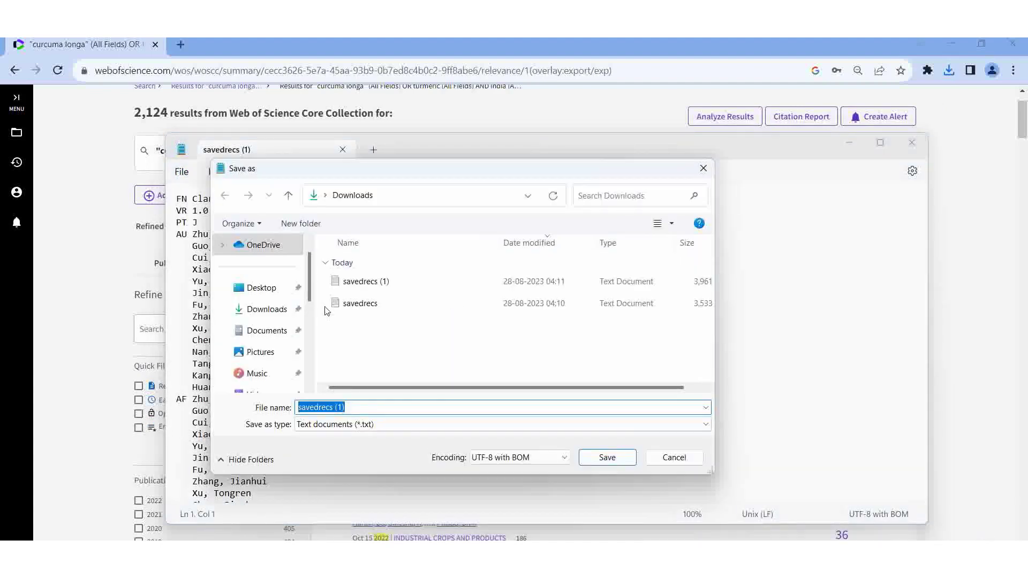
left_click_drag(311, 274, 310, 337)
scroll(310, 337, "up", 1)
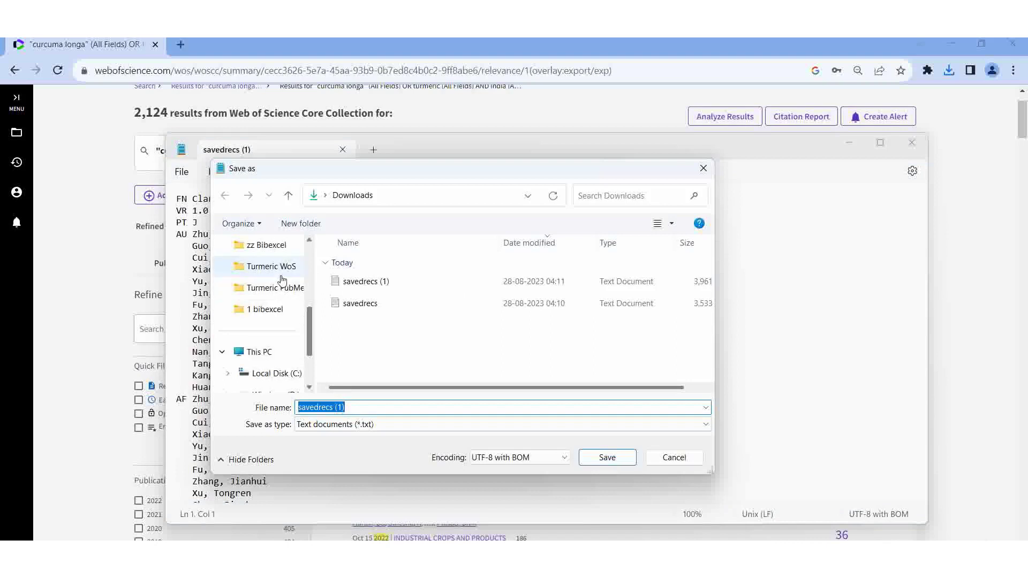
left_click(271, 317)
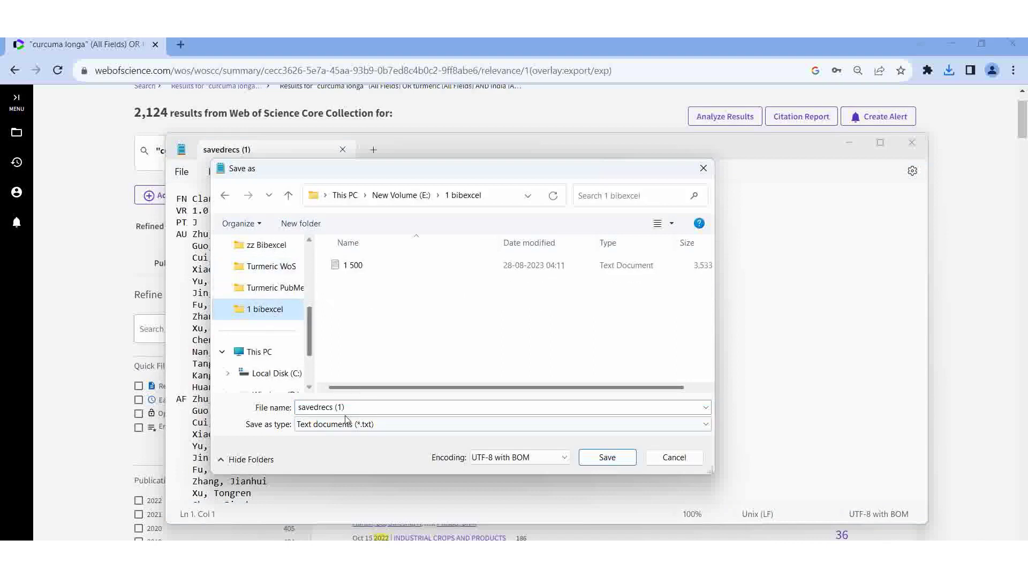
key("alt+n")
type("51")
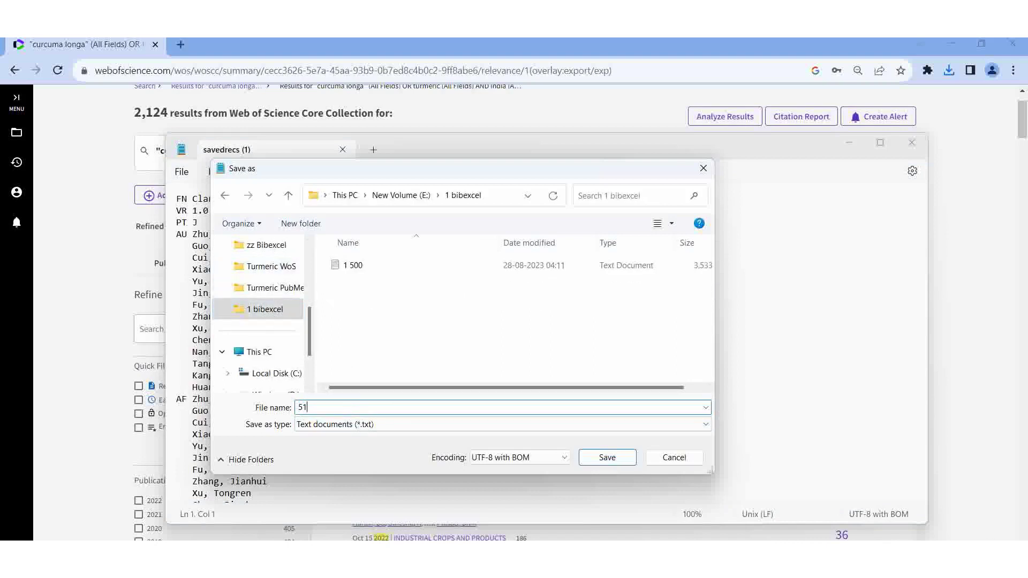
key("BackSpace")
type("01 100")
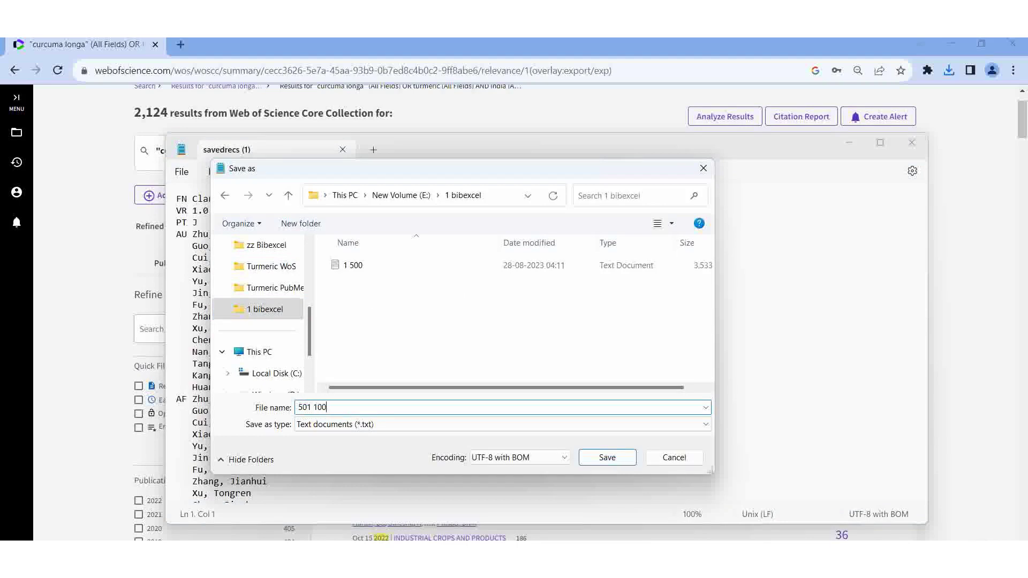
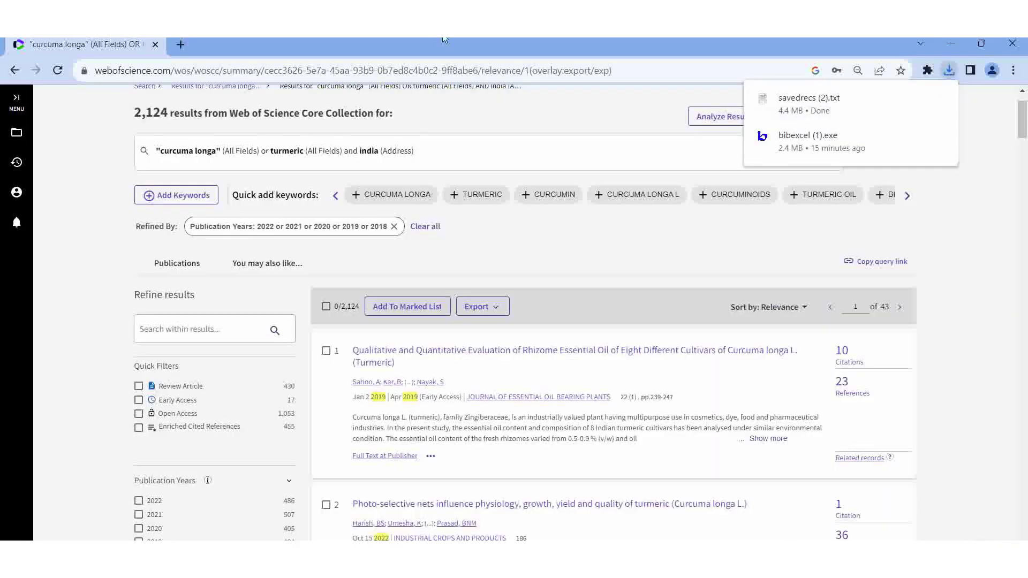
Open the downloaded savedrecs (2).txt in Notepad, save a copy as "1001 1500" in the 1 bibexcel folder, and close it.
mouse_move(926, 95)
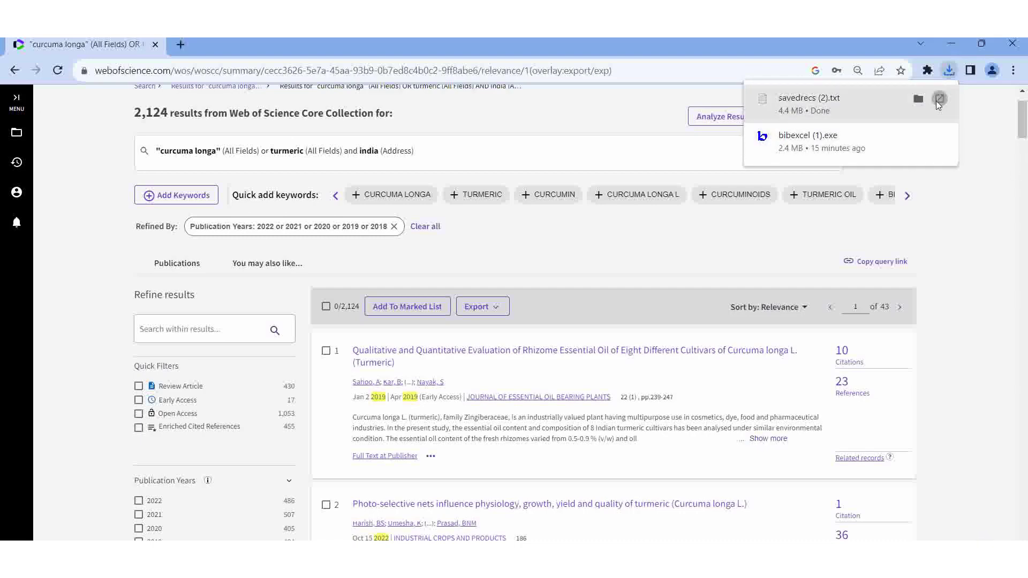
left_click(936, 100)
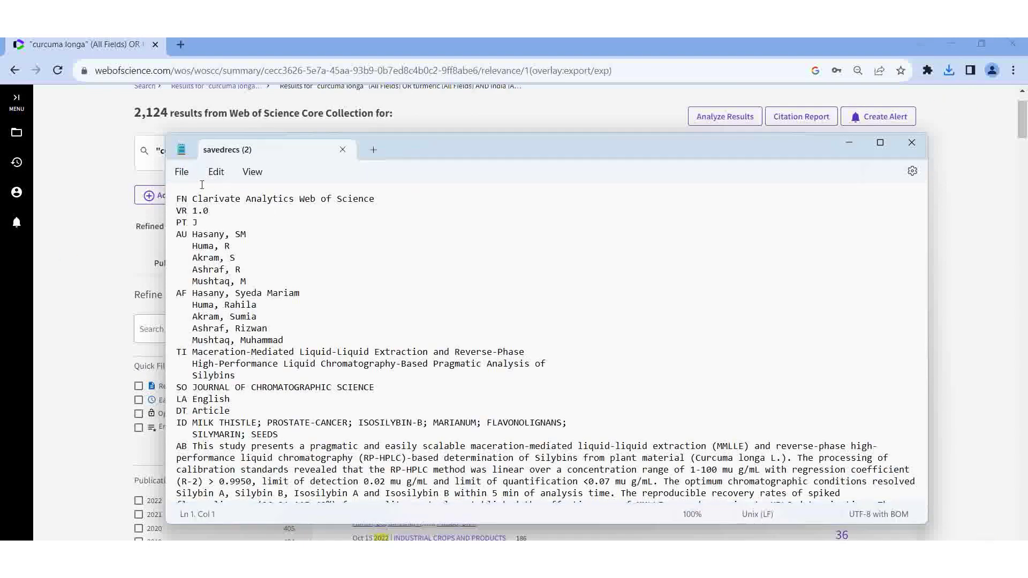
left_click(181, 172)
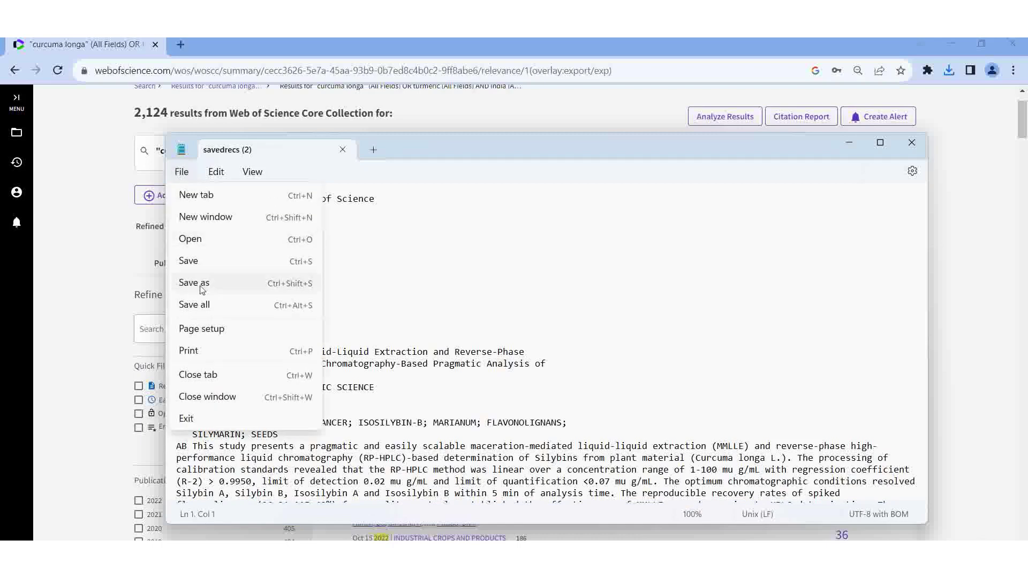
left_click(205, 289)
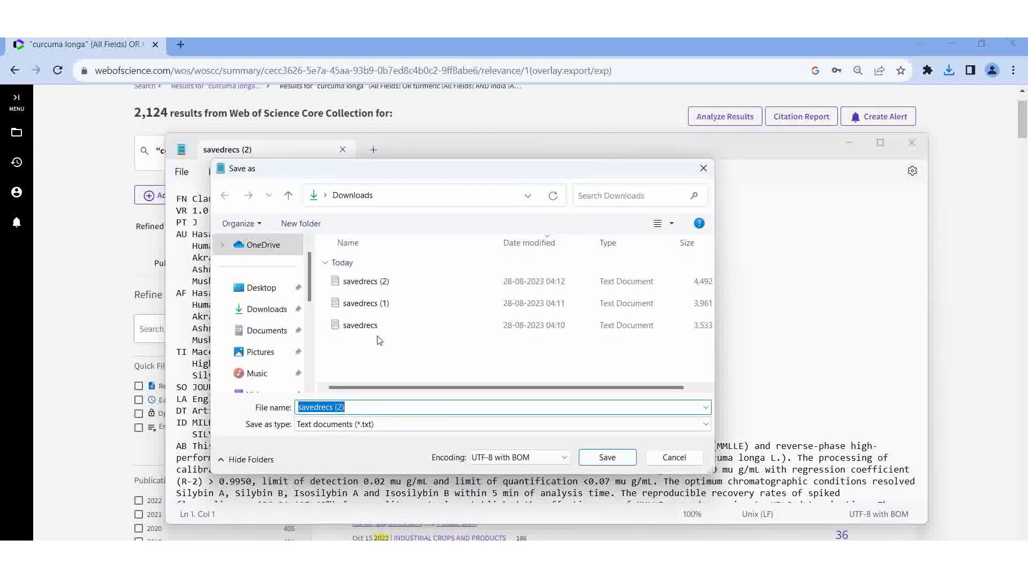
scroll(300, 342, "down", 3)
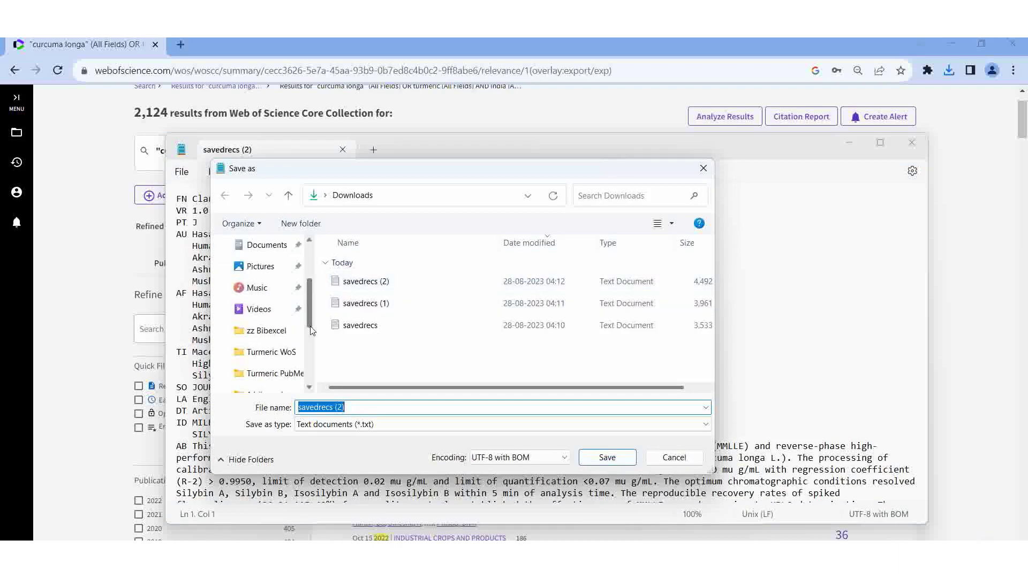
left_click(264, 351)
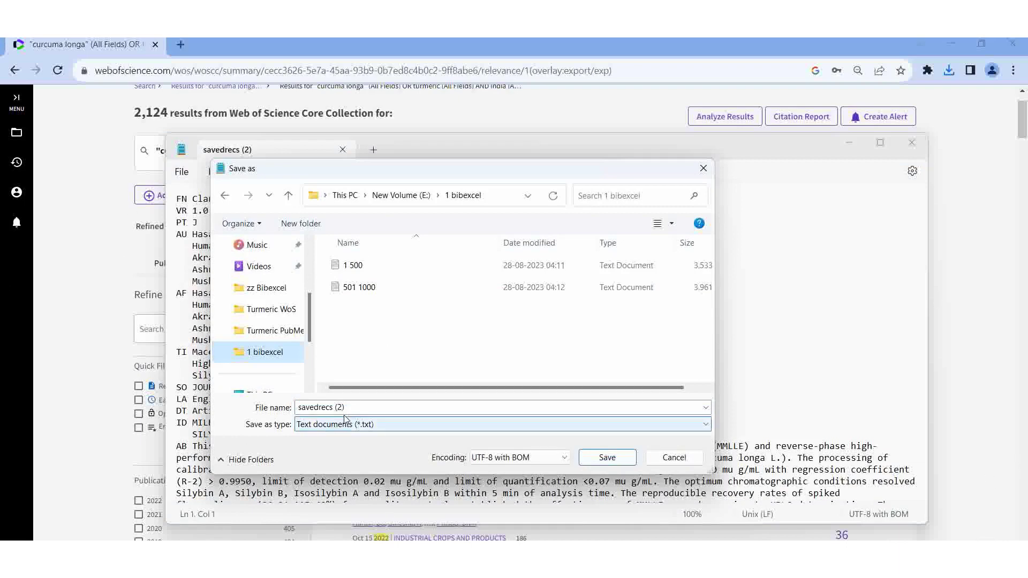
left_click(366, 406)
type("1001")
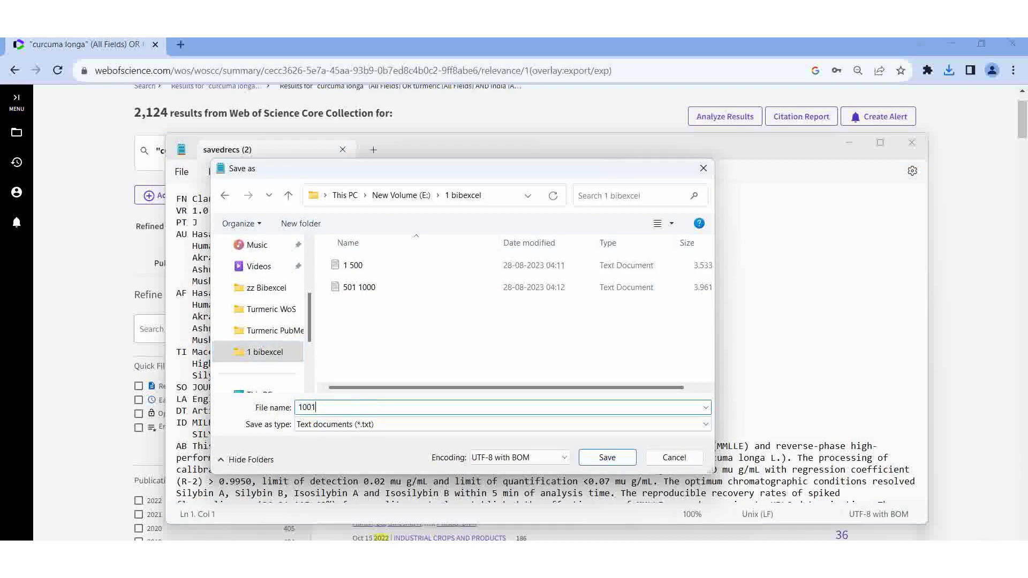
type(" 1500")
left_click(607, 458)
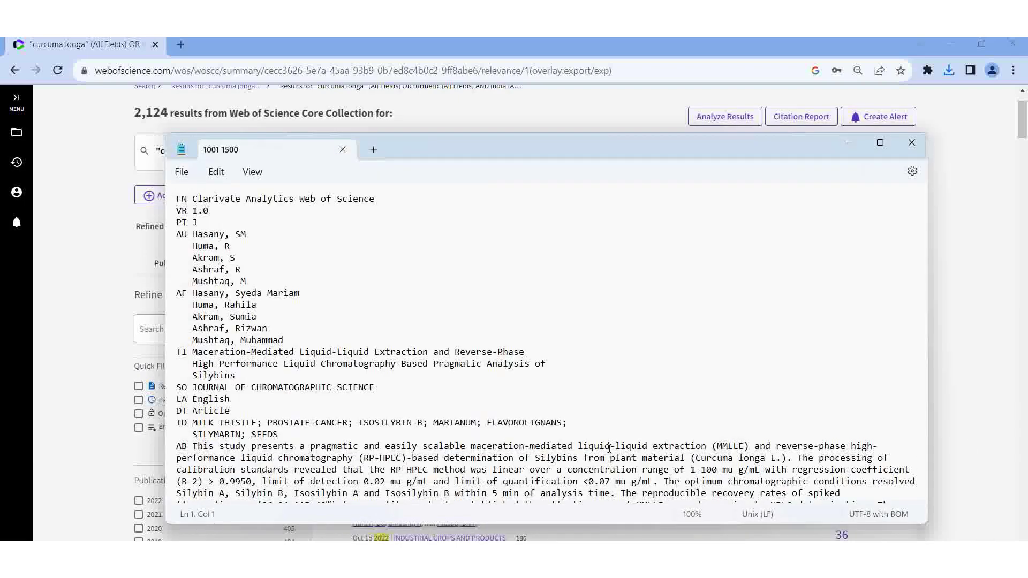
left_click(914, 147)
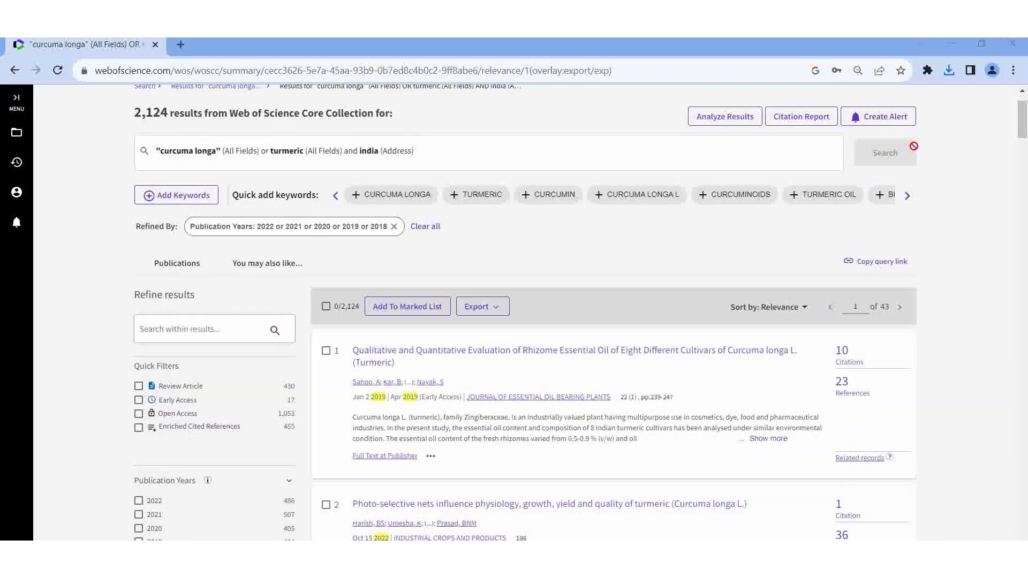
Export records 1501 to 2000 to a plain text file with Full Record and Cited References as the record content.
left_click(489, 314)
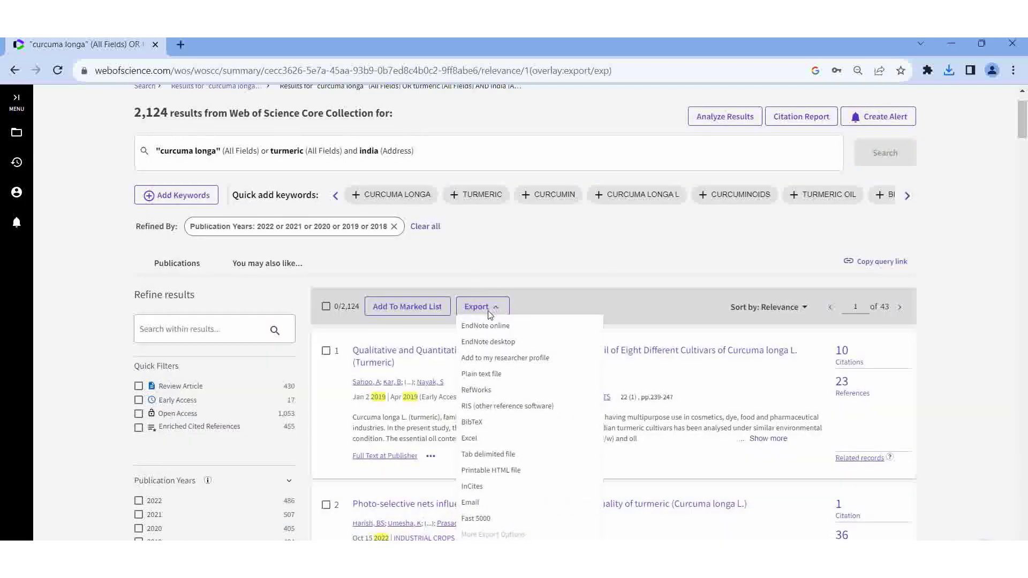
left_click(491, 373)
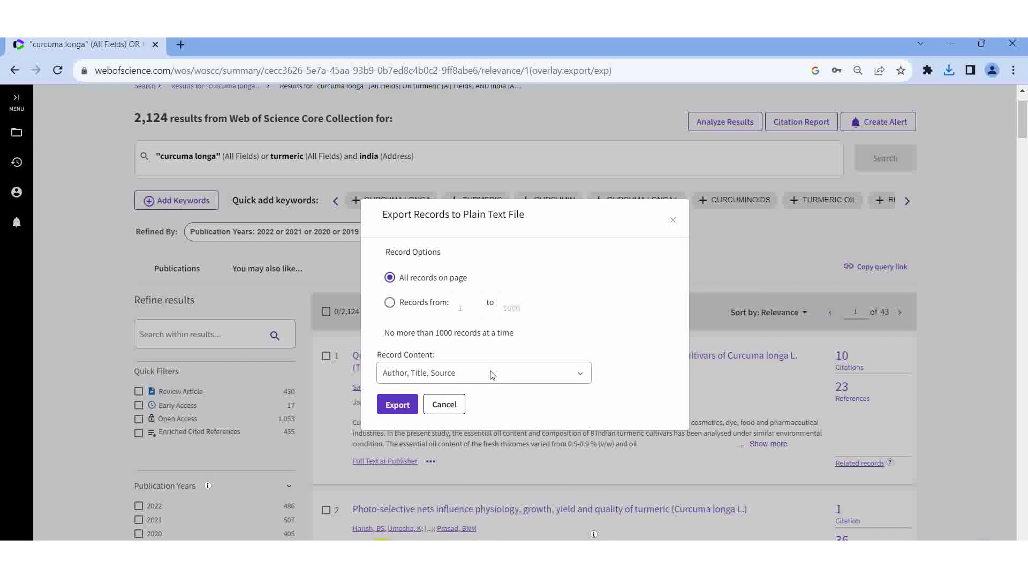
left_click(390, 302)
left_click(468, 305)
type("50")
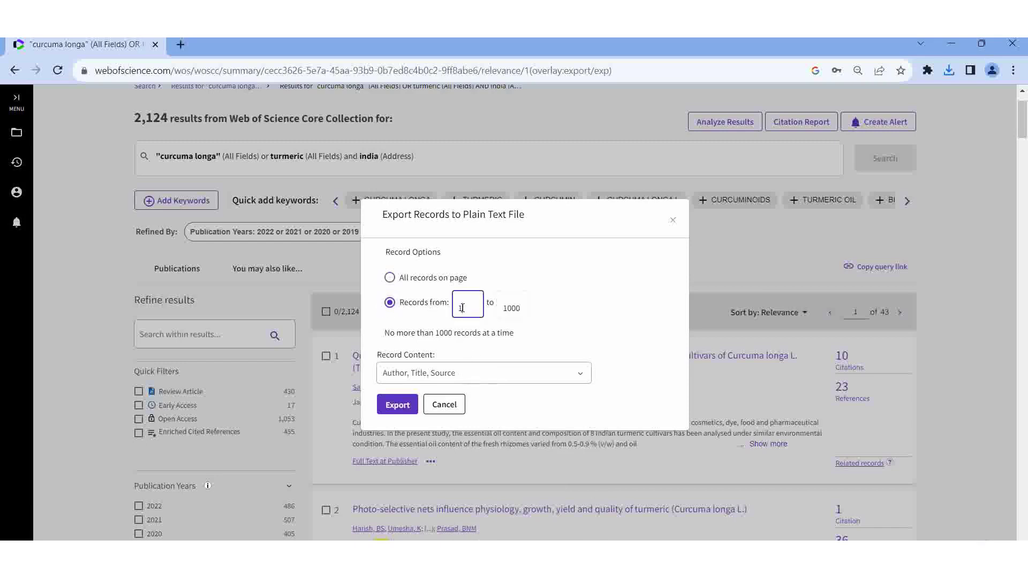
type("1")
key("Tab")
type("2000")
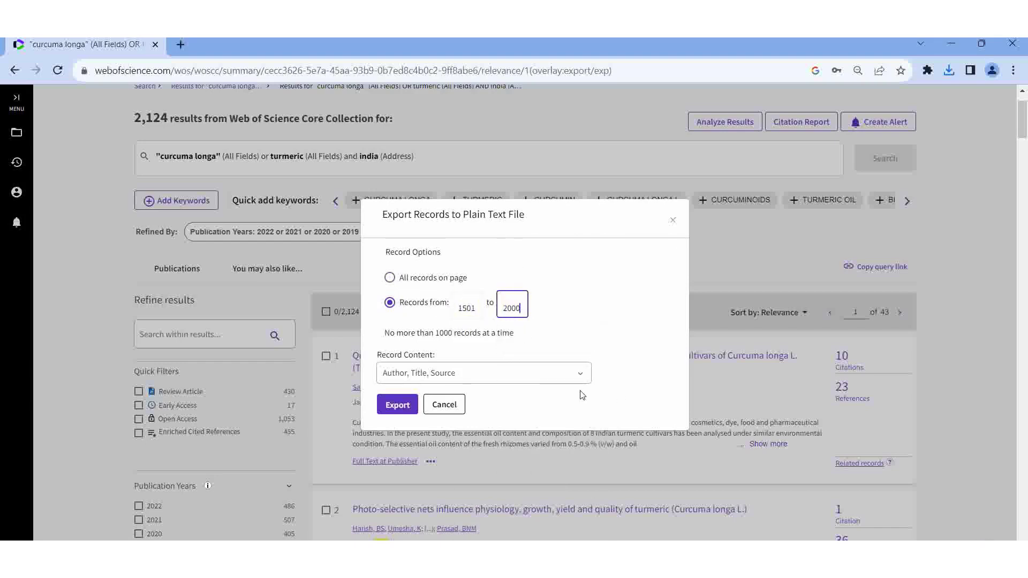
left_click(580, 373)
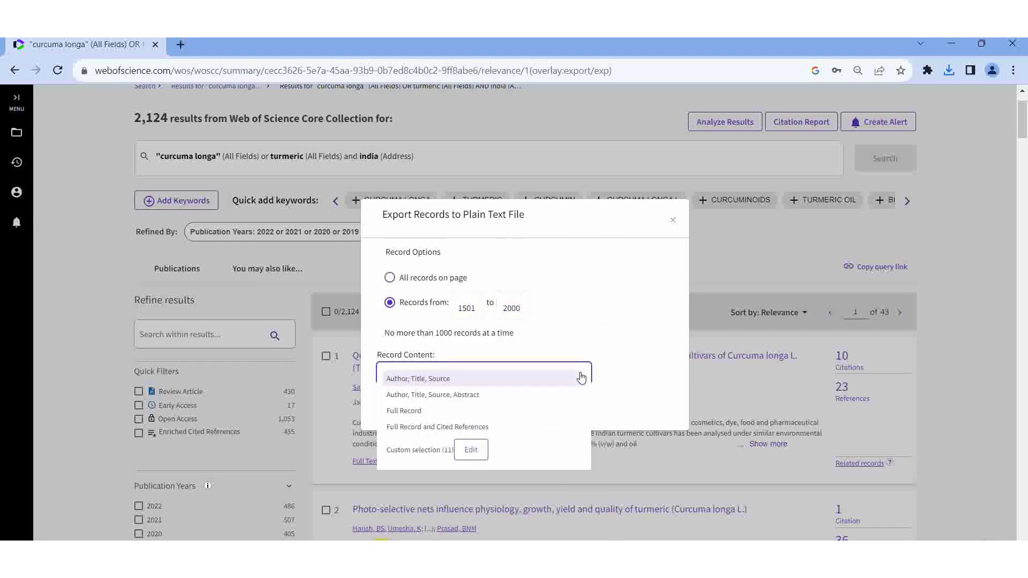
left_click(486, 427)
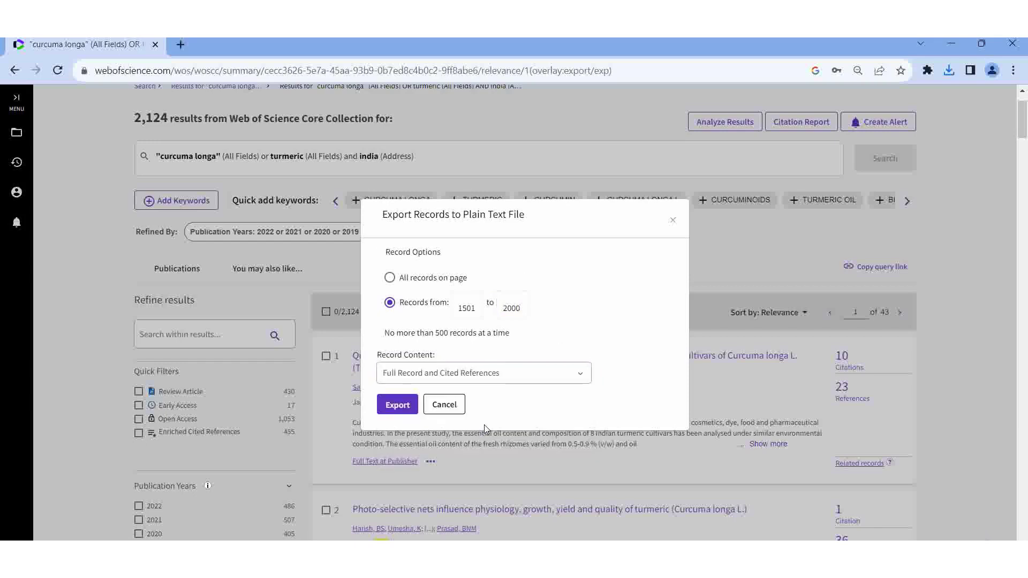
left_click(399, 405)
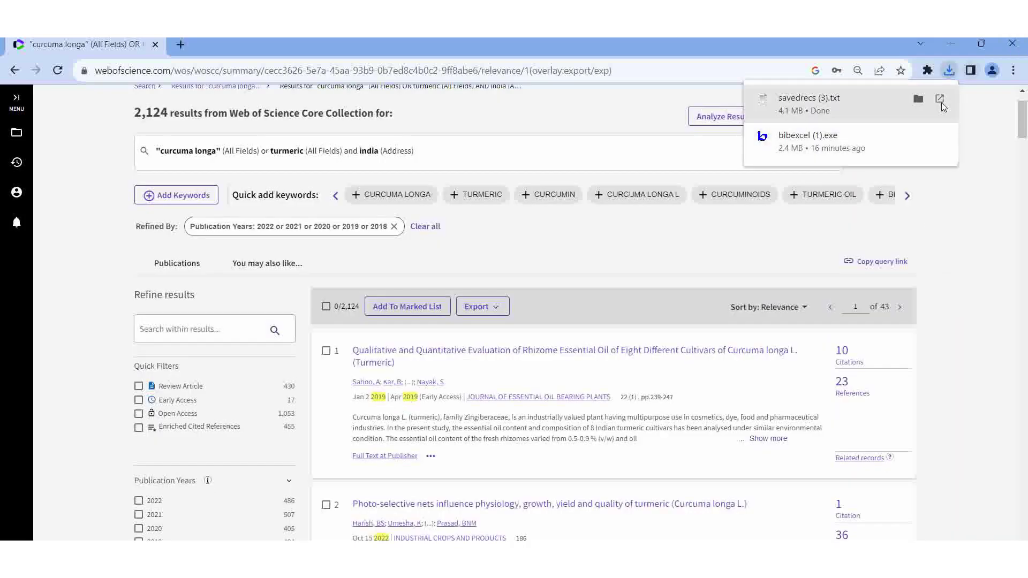
Open the downloaded savedrecs (3).txt in Notepad, save a copy as "1501 2000" in the 1 bibexcel folder, and close it.
left_click(940, 100)
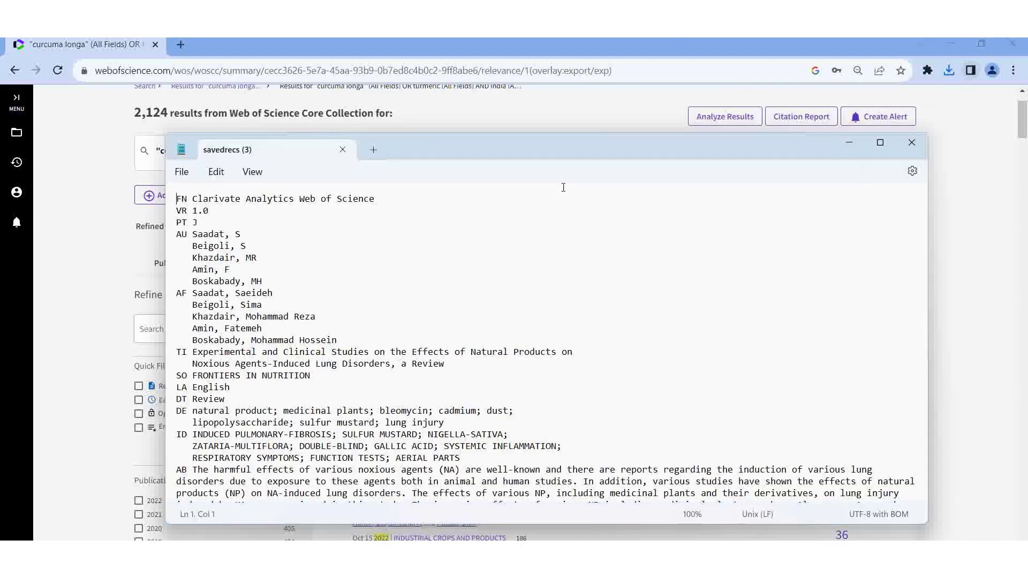
left_click(182, 172)
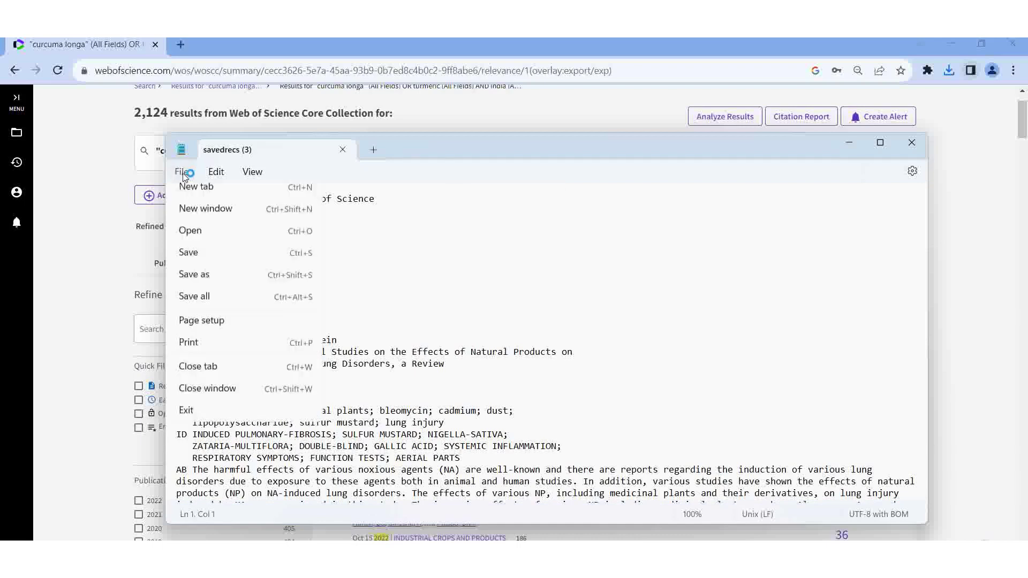
left_click(218, 288)
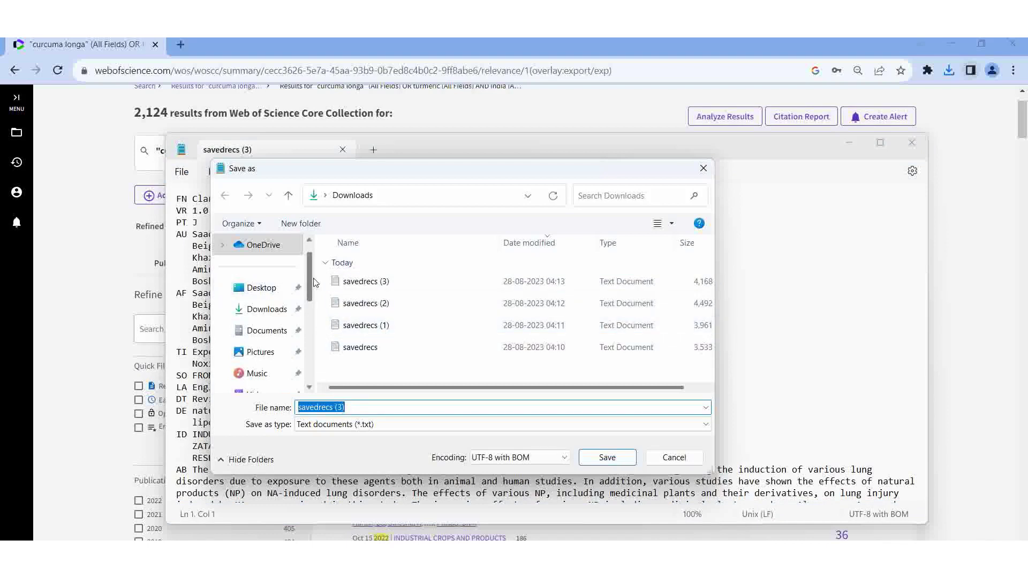
scroll(270, 321, "down", 5)
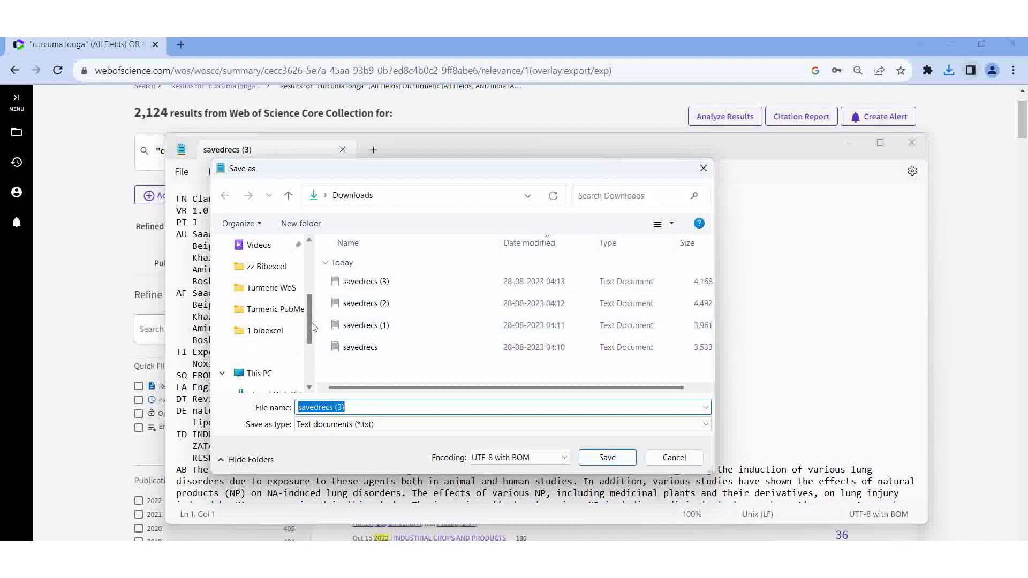
left_click(273, 332)
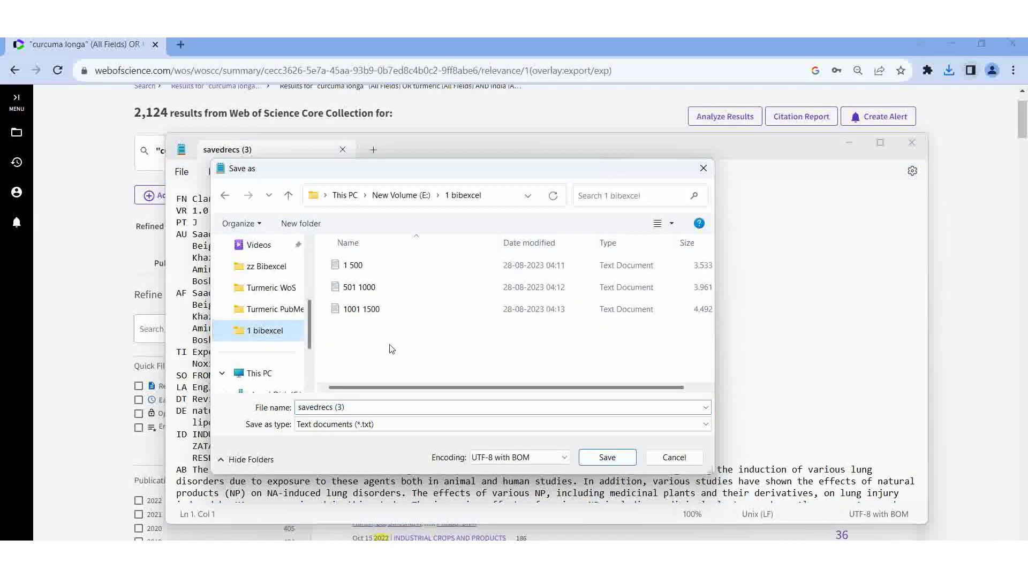
left_click(383, 407)
type("1")
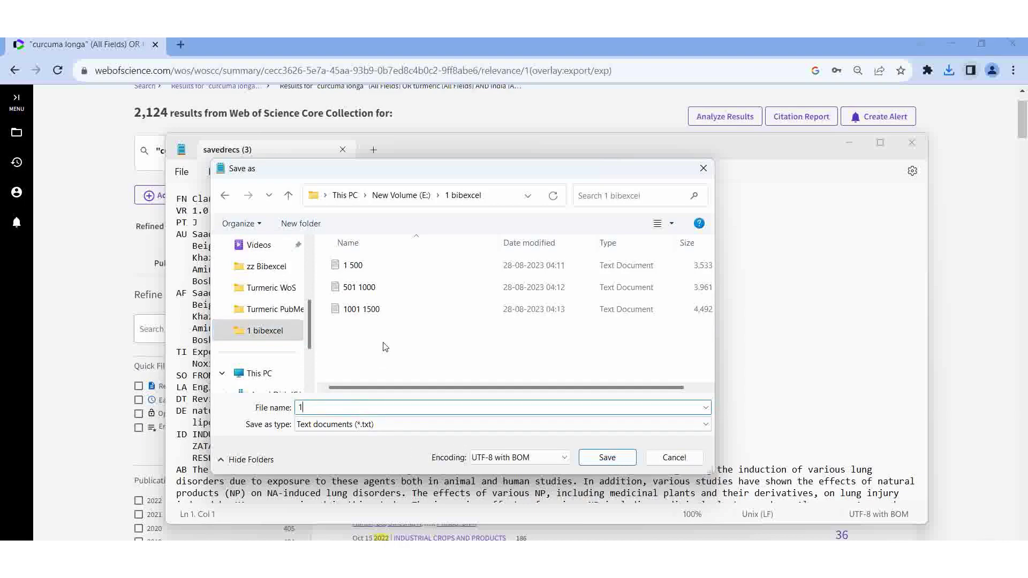
type("501 2000")
left_click(610, 463)
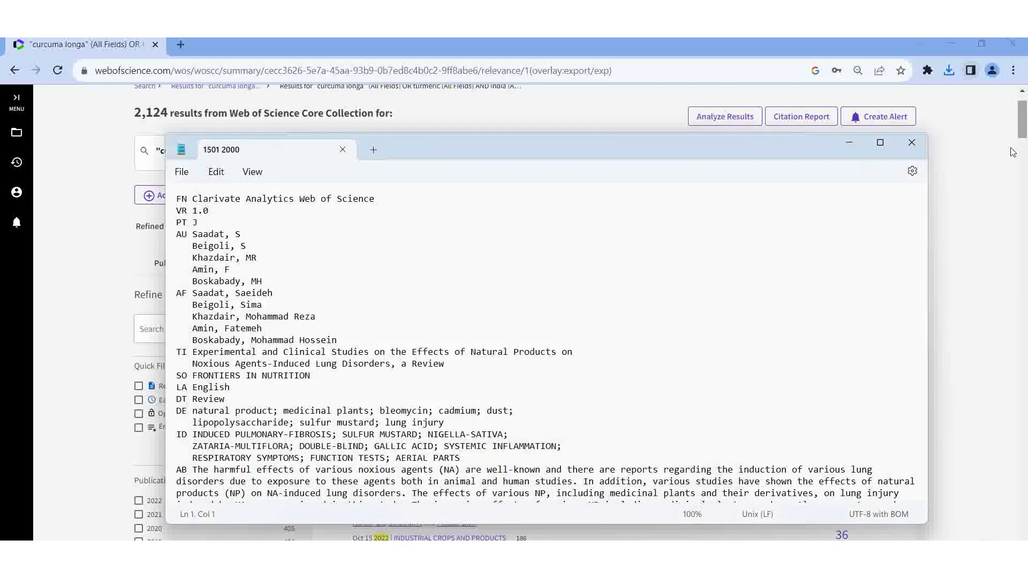
left_click(911, 143)
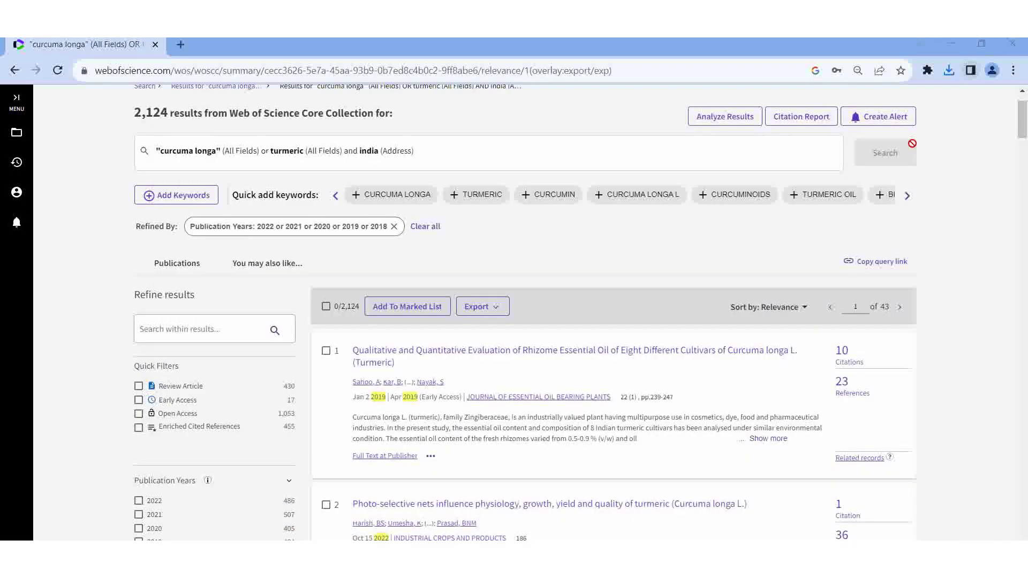
Export records 2001 to 2124 to a plain text file with Full Record and Cited References as the record content.
left_click(483, 308)
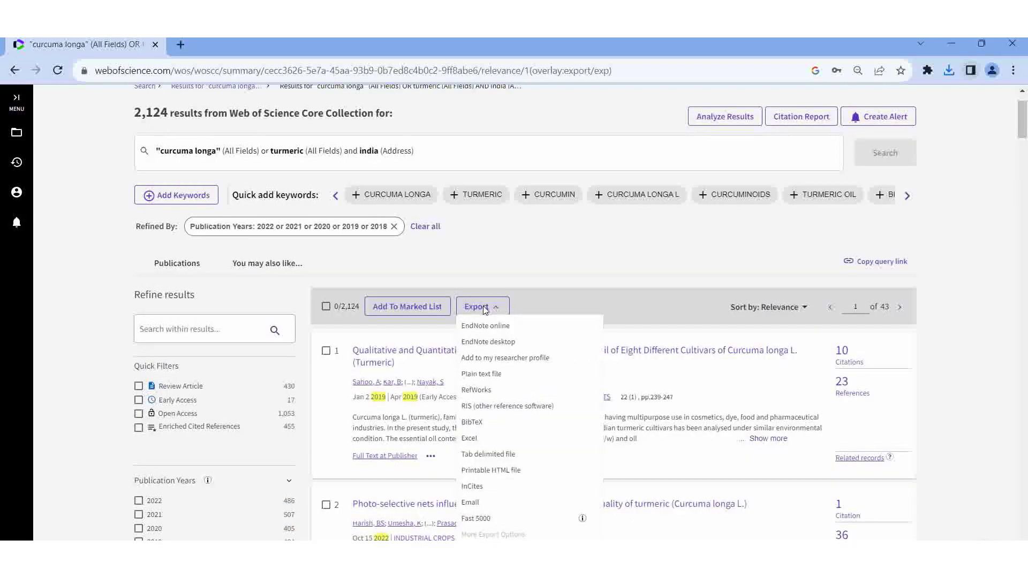
left_click(496, 375)
left_click(389, 302)
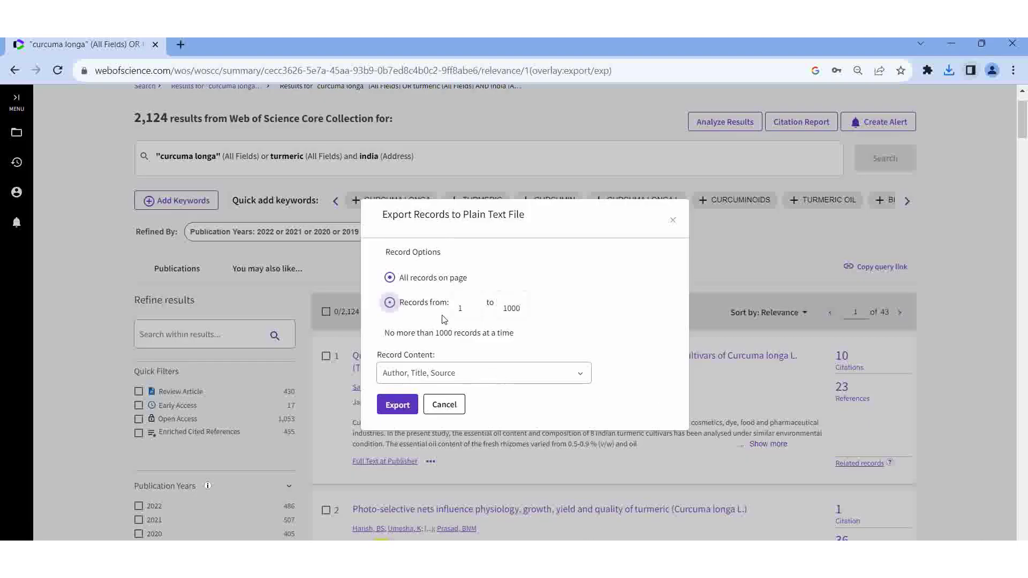
left_click(463, 308)
key("BackSpace")
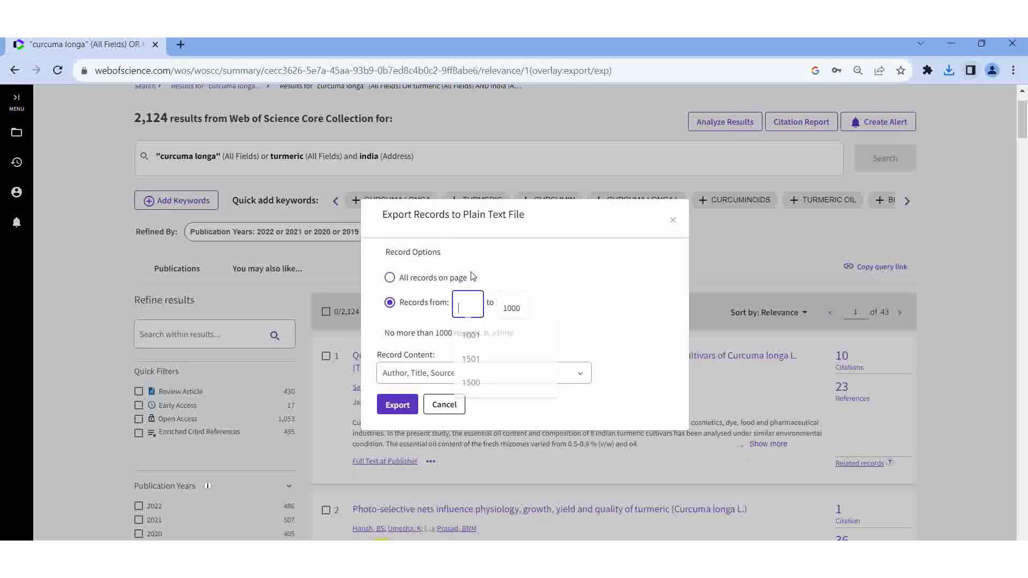
type("200")
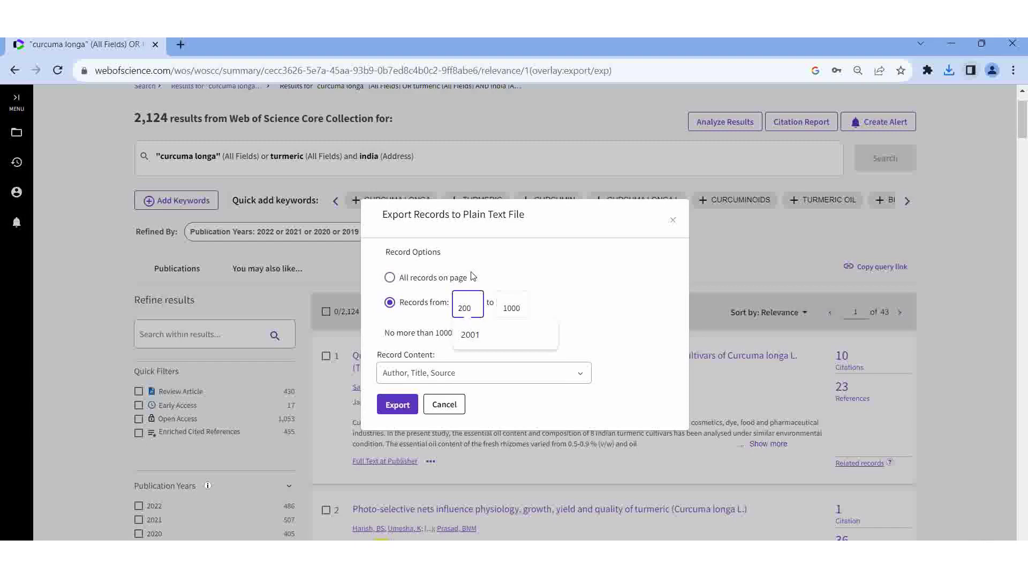
type("1")
key("Tab")
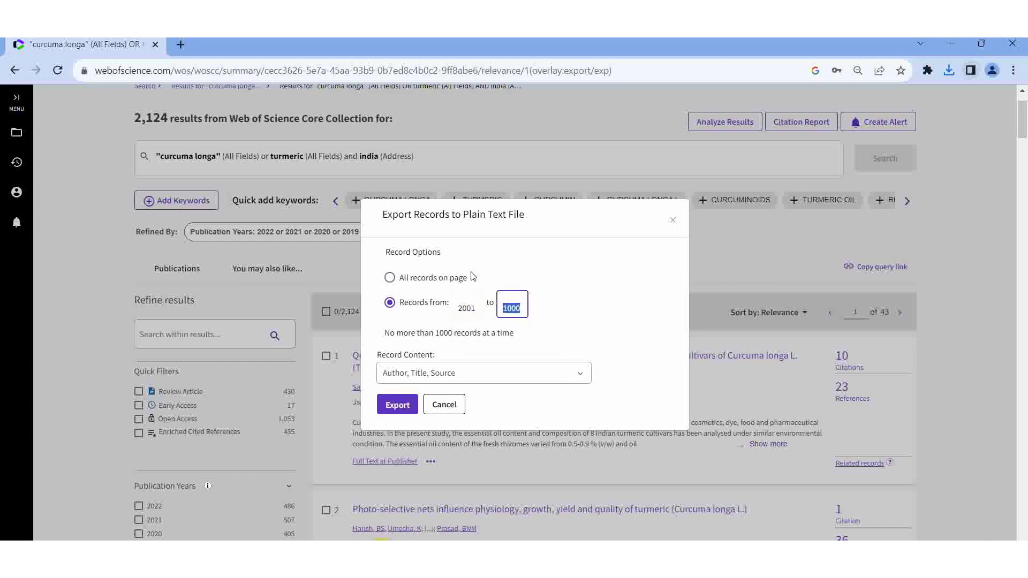
type("2124")
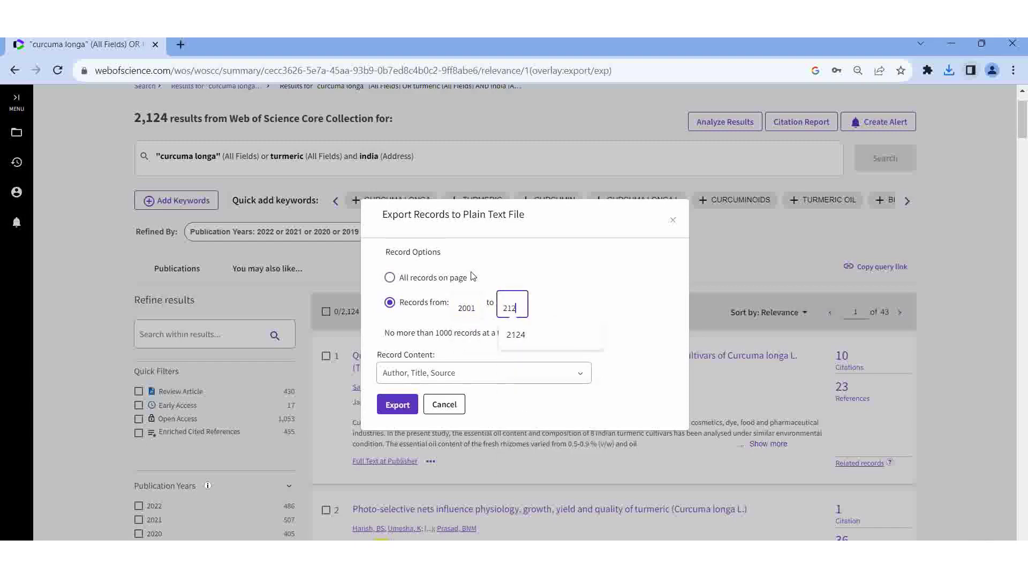
left_click(581, 376)
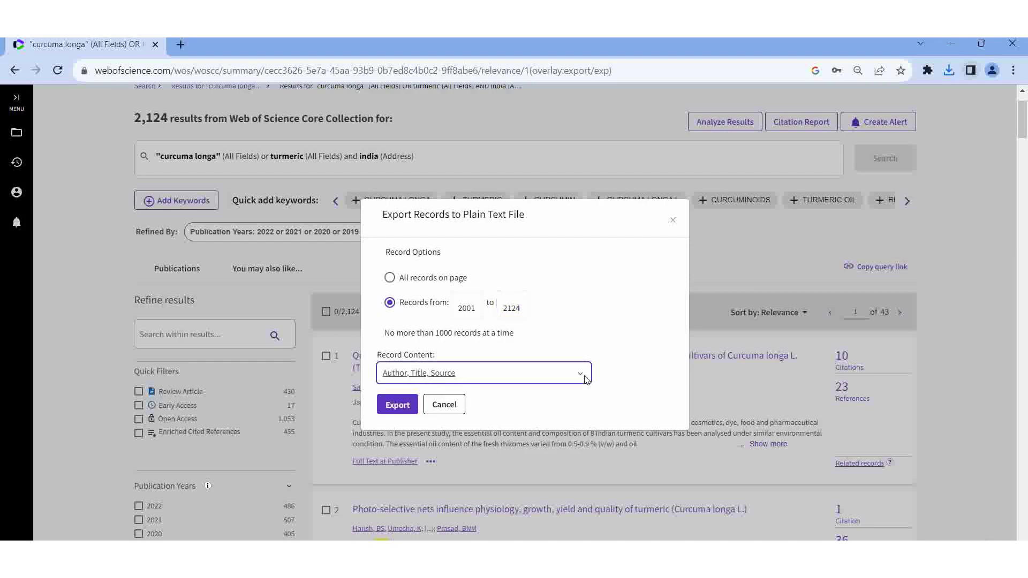
left_click(481, 428)
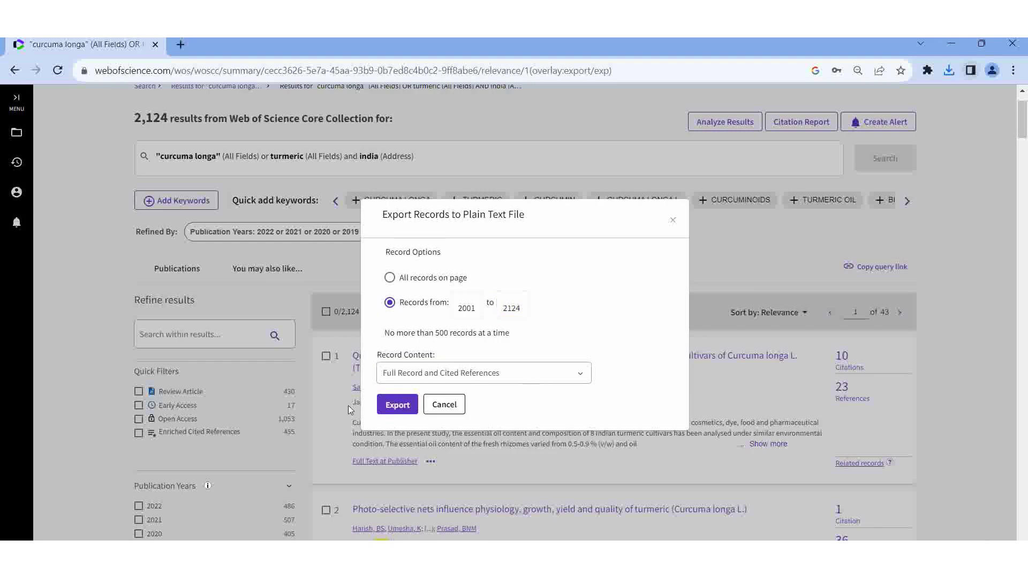
left_click(398, 405)
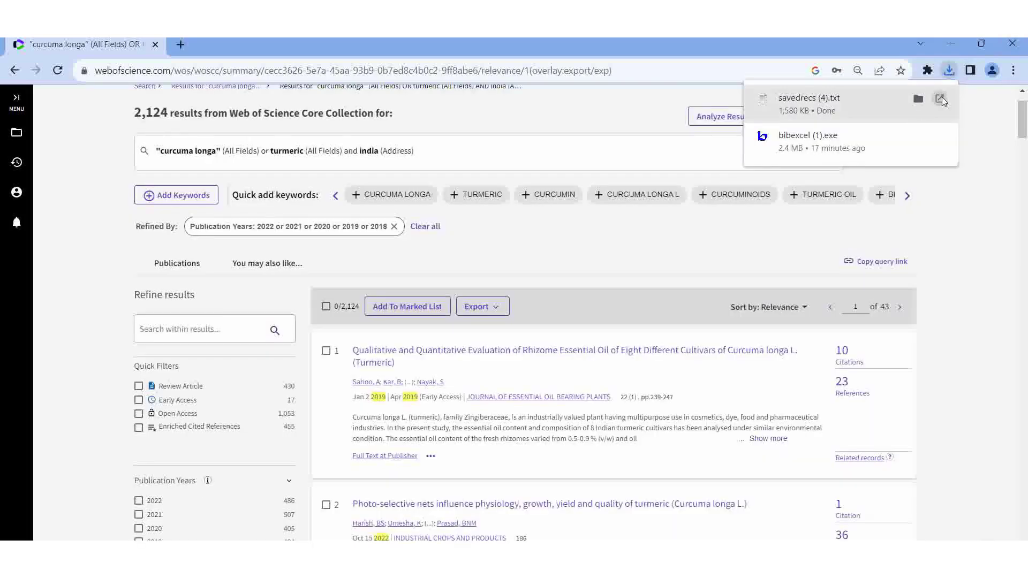
Open the downloaded savedrecs (4).txt in Notepad, save a copy as "2001 2124" in the 1 bibexcel folder, and close it.
left_click(940, 99)
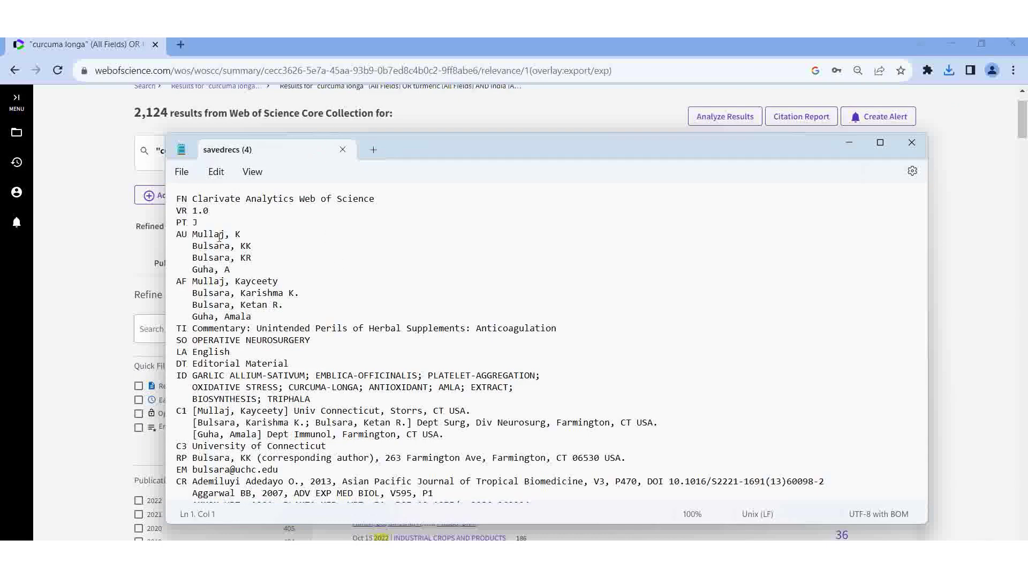
left_click(181, 172)
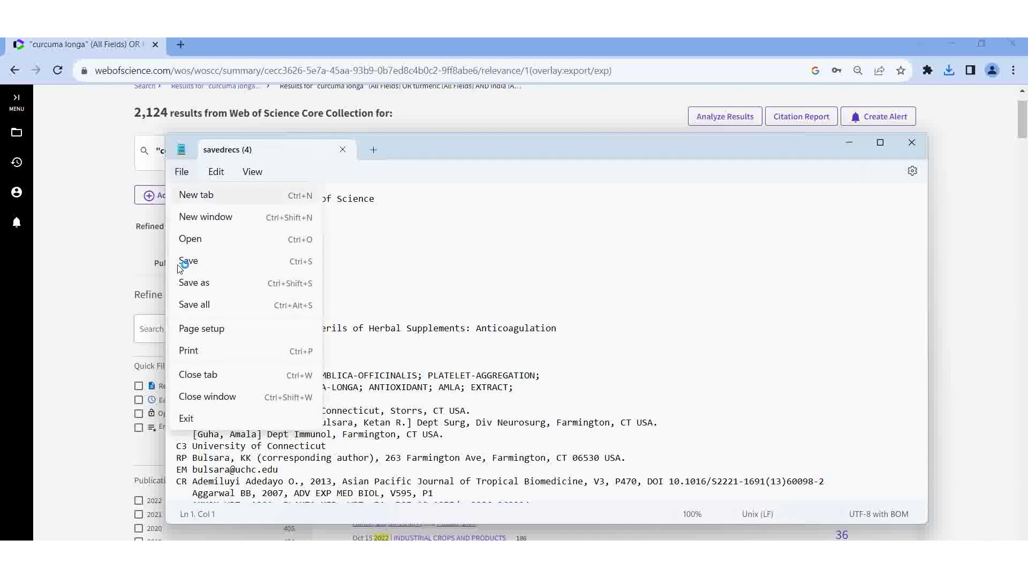
left_click(209, 284)
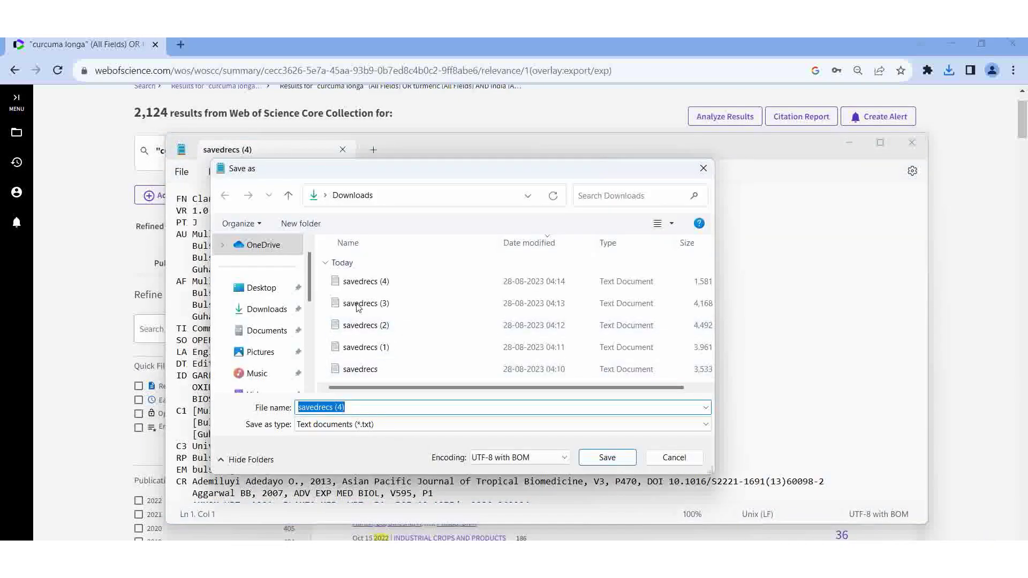
left_click_drag(309, 290, 309, 329)
left_click(276, 354)
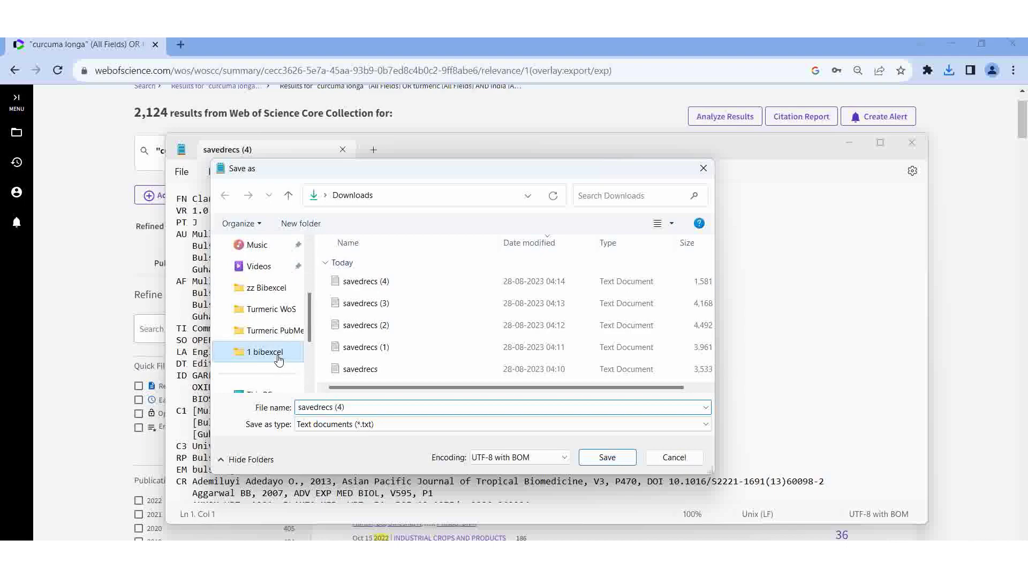
left_click(402, 410)
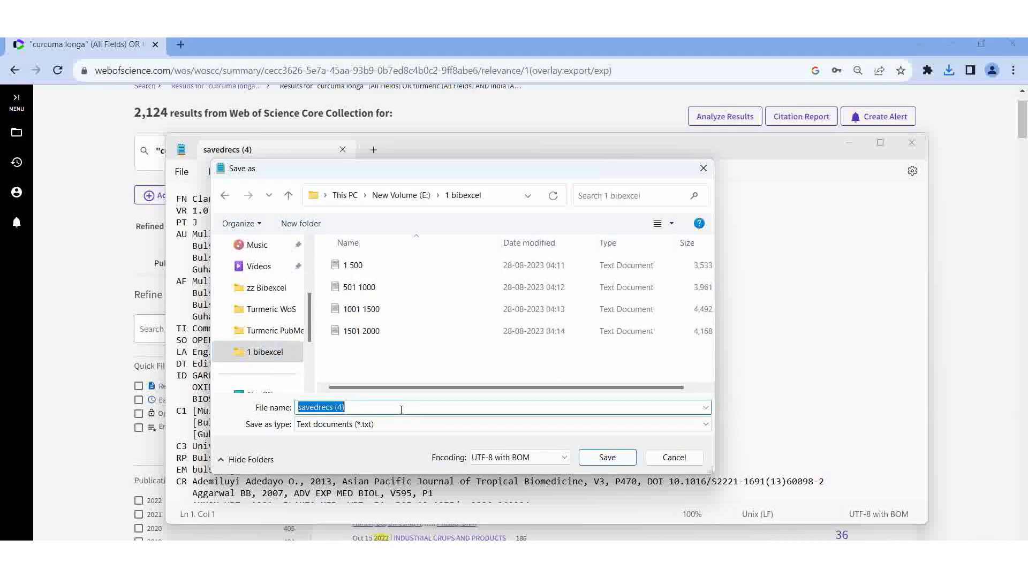
type("2001")
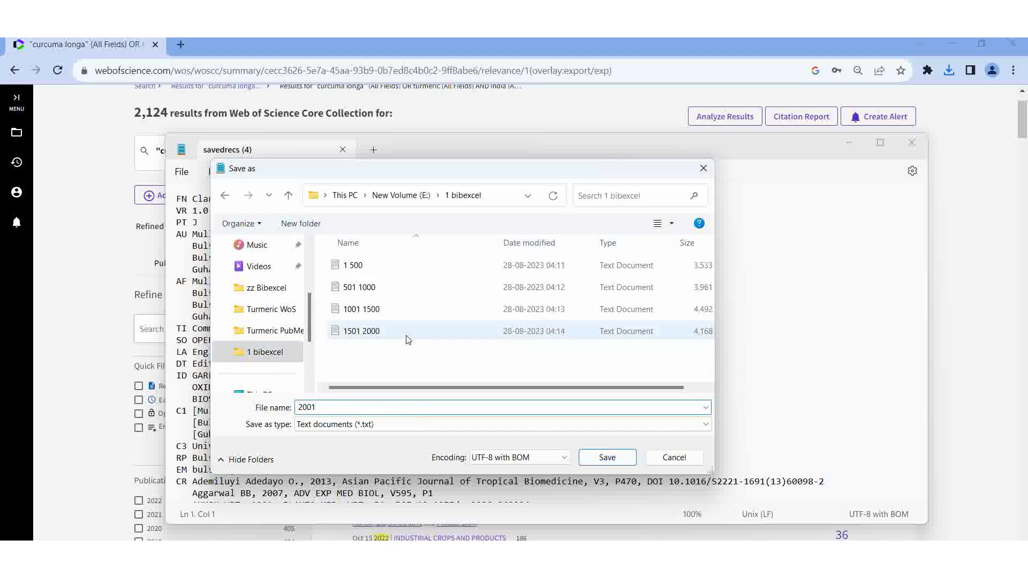
type(" 2124")
left_click(610, 458)
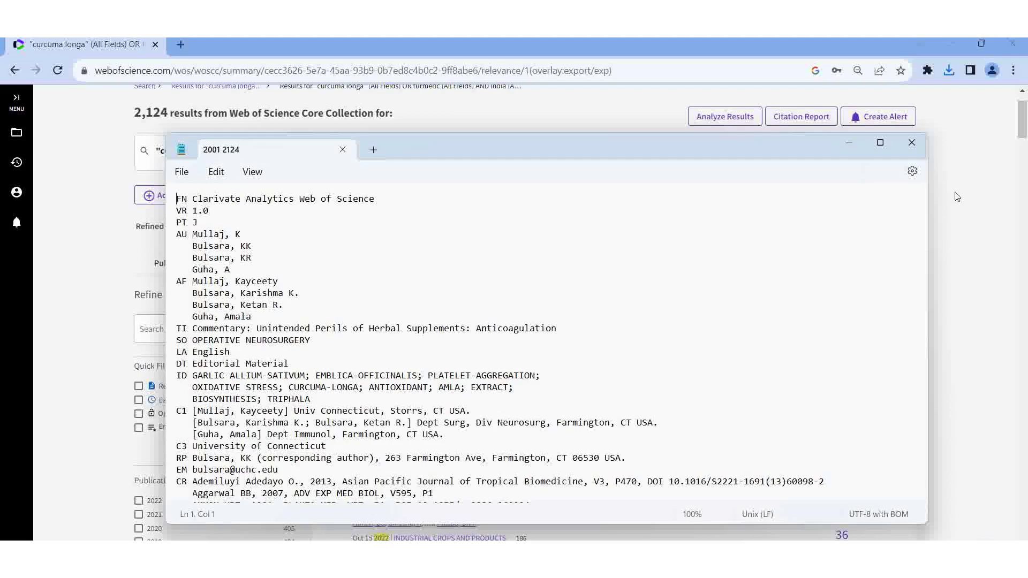
left_click(916, 146)
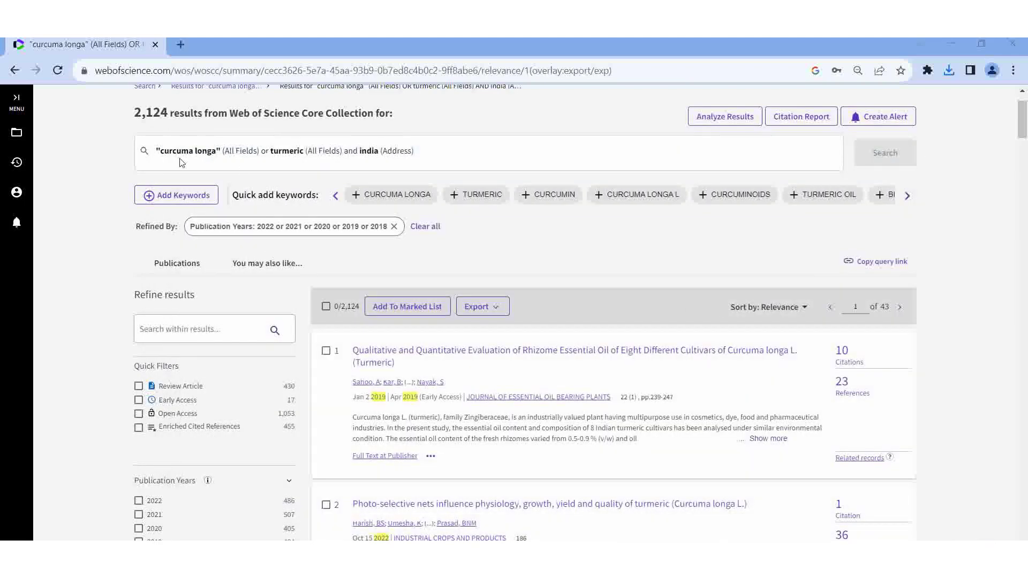
Return to the document search form, keep Web of Science Core Collection as the database, and rerun the "curcuma longa" or turmeric and india search.
scroll(194, 172, "up", 1)
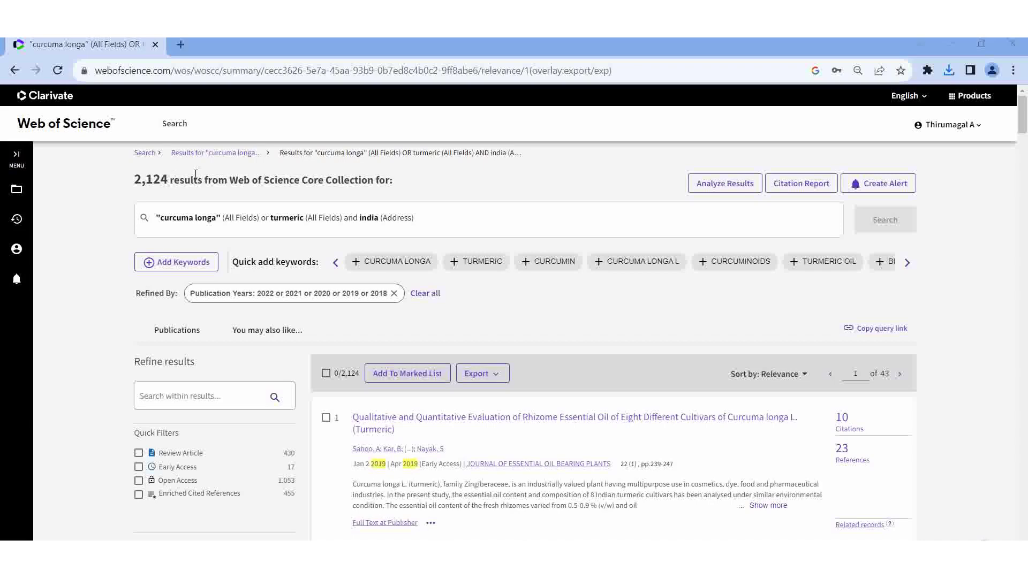
left_click(147, 153)
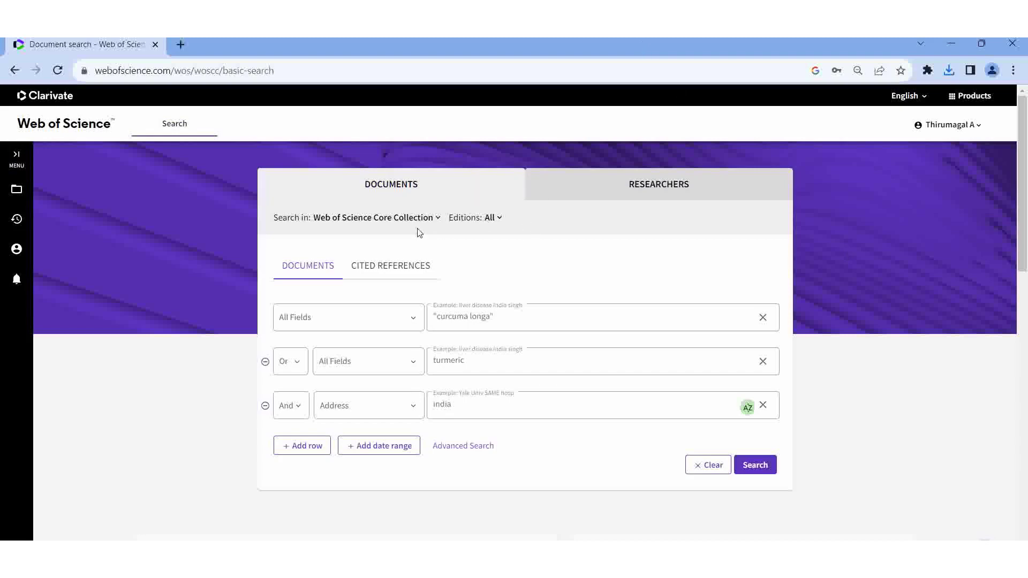
left_click(437, 218)
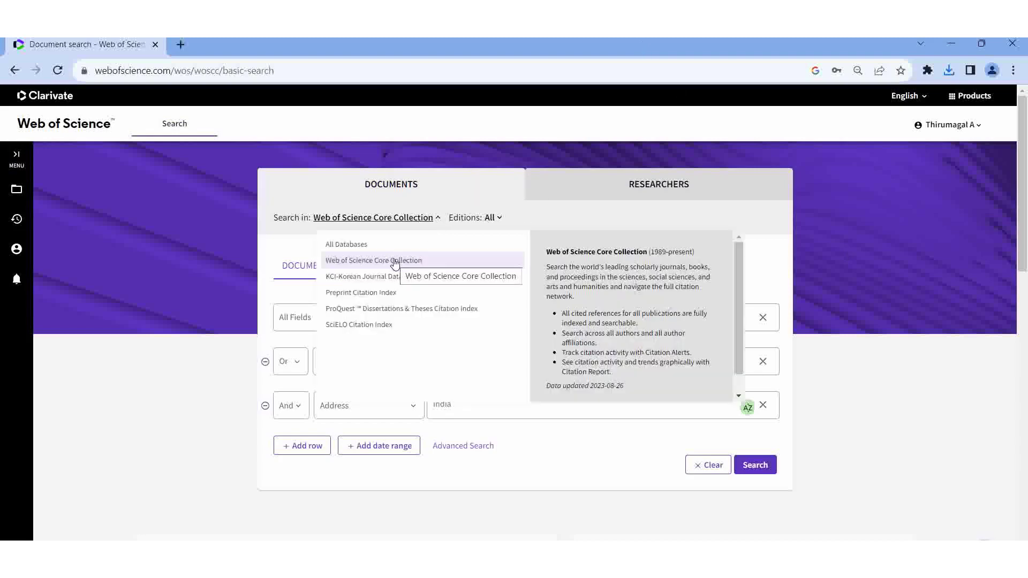
left_click(475, 267)
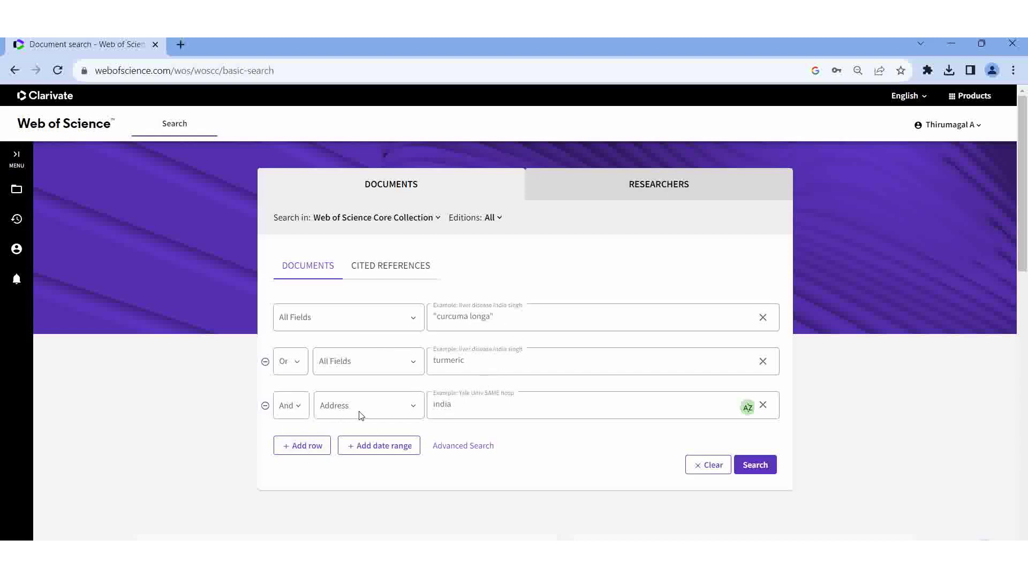
left_click(751, 465)
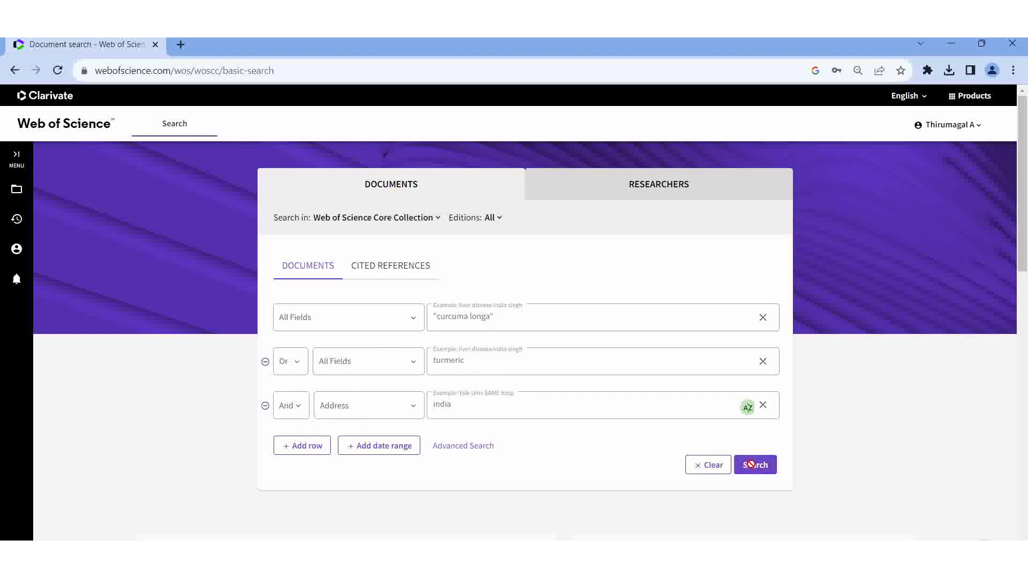
Refine the search results to publication years 2022, 2021, 2020, 2019 and 2018.
scroll(201, 455, "down", 2)
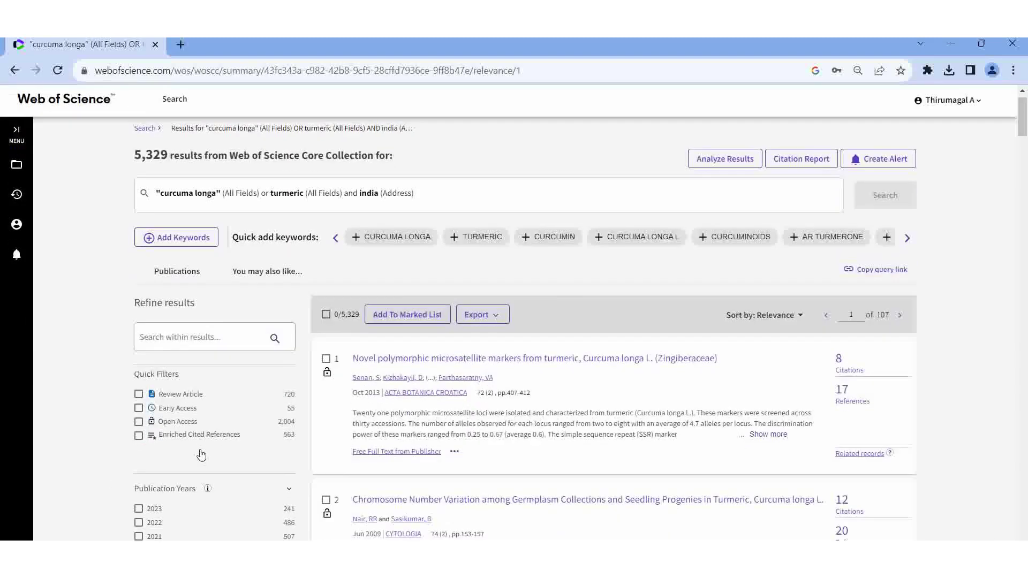
scroll(202, 455, "down", 3)
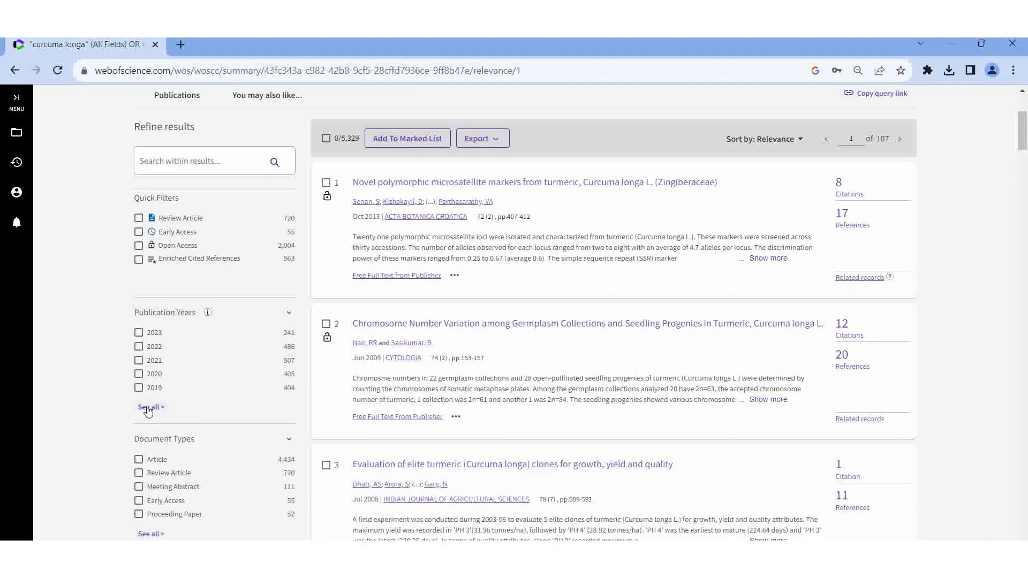
left_click(148, 408)
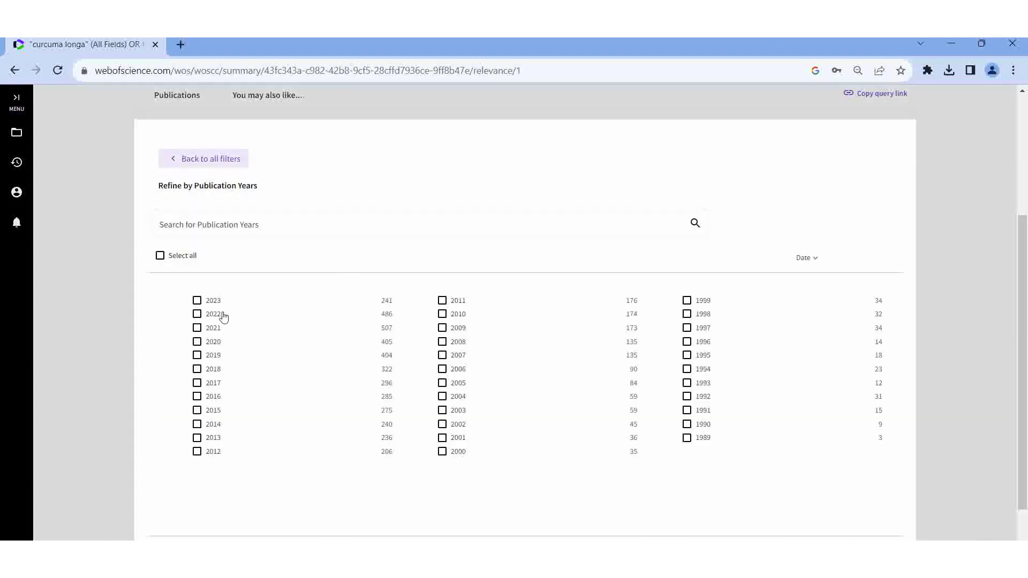
left_click(197, 314)
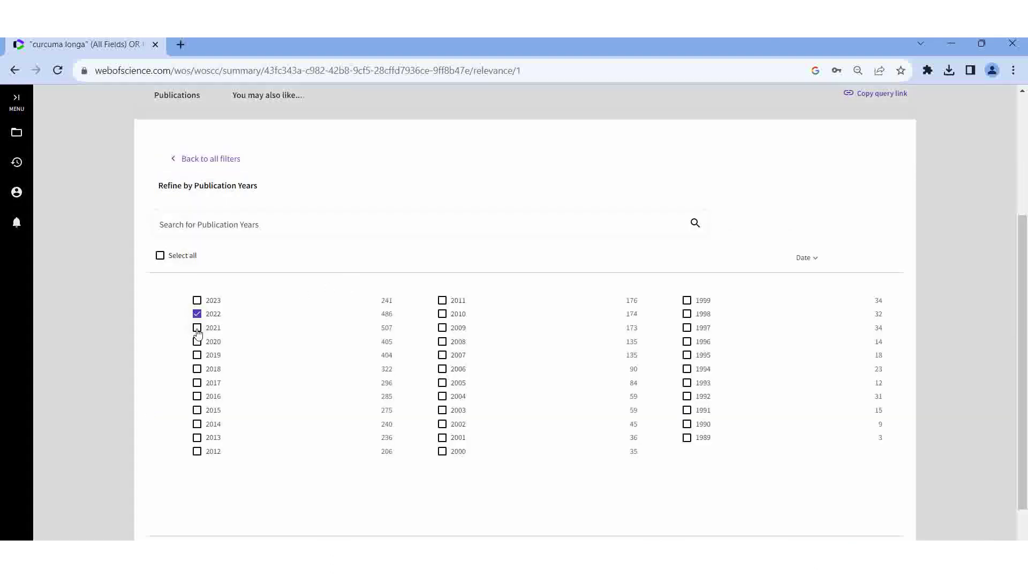
left_click(197, 327)
left_click(197, 342)
left_click(197, 356)
left_click(197, 369)
scroll(910, 374, "down", 2)
left_click(876, 454)
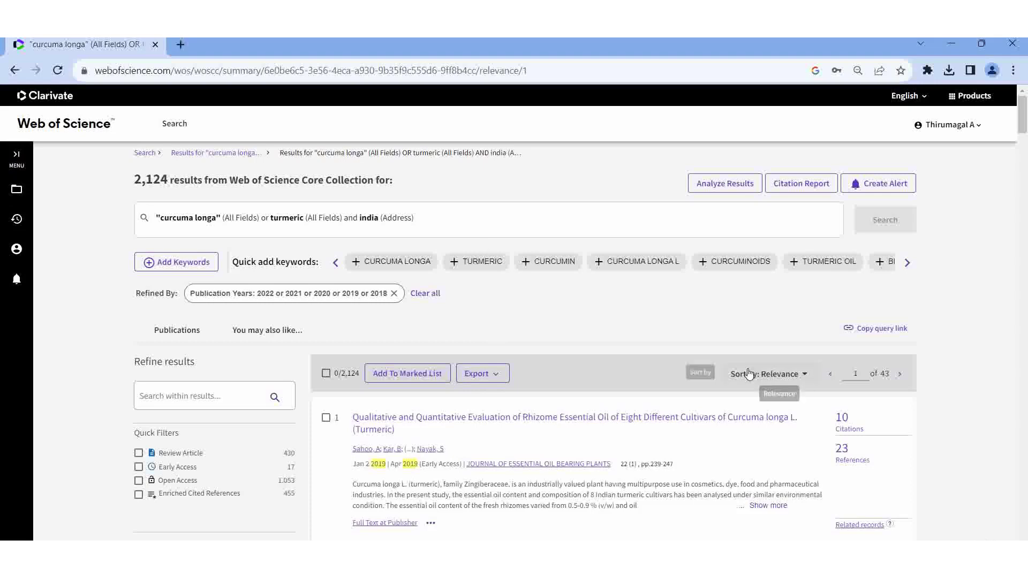
Try to export records 1 to 501 to a plain text file with Full Record and Cited References as the record content.
left_click(473, 378)
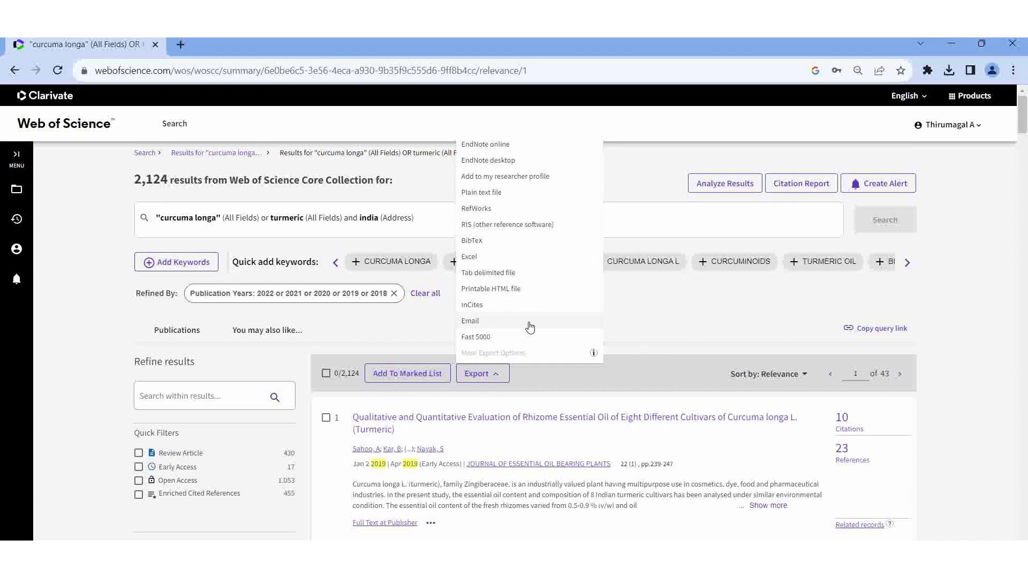
left_click(522, 196)
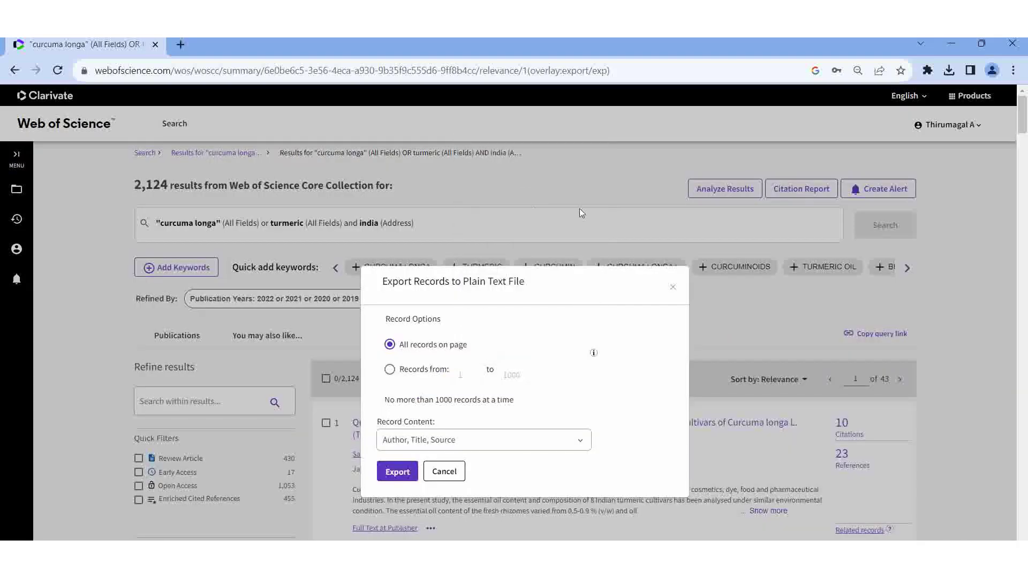
left_click(389, 373)
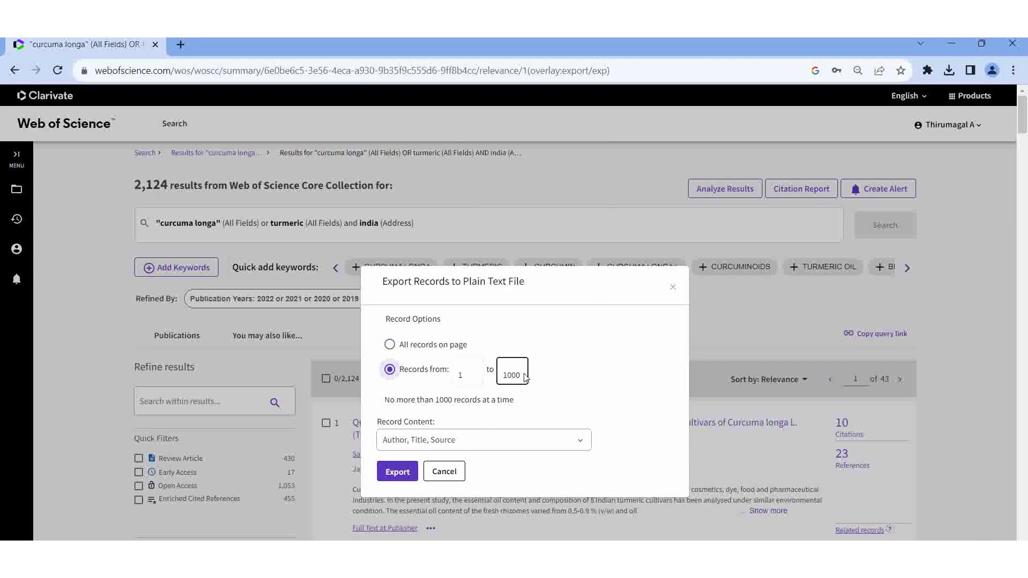
double_click(522, 375)
left_click(519, 371)
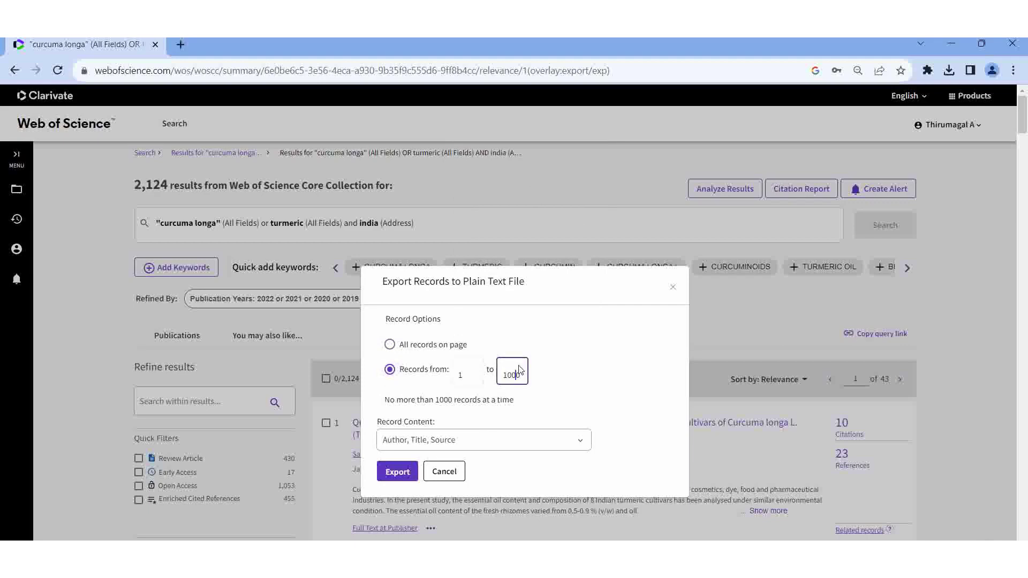
type("501")
double_click(520, 370)
type("051")
left_click(579, 440)
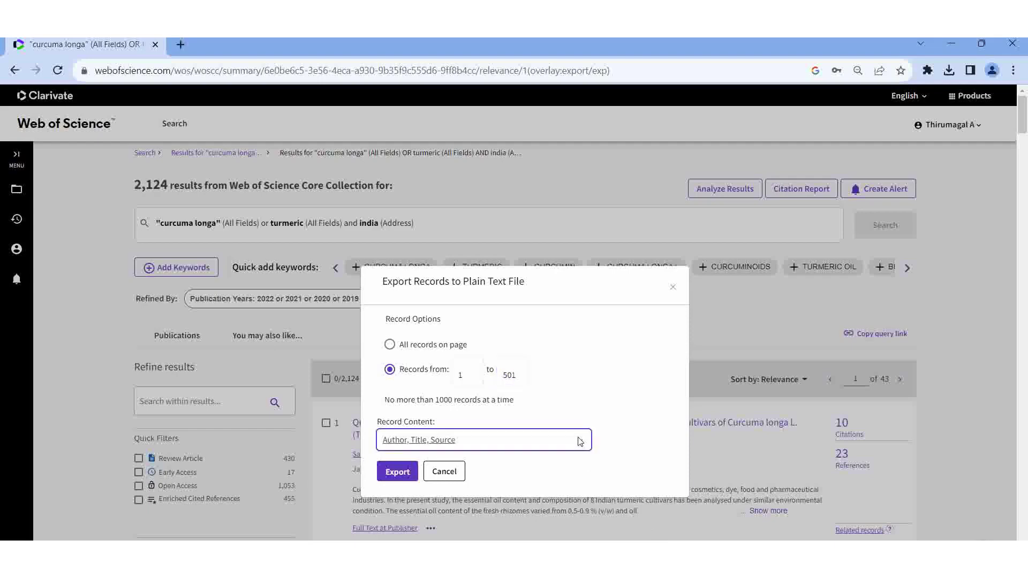
left_click(428, 495)
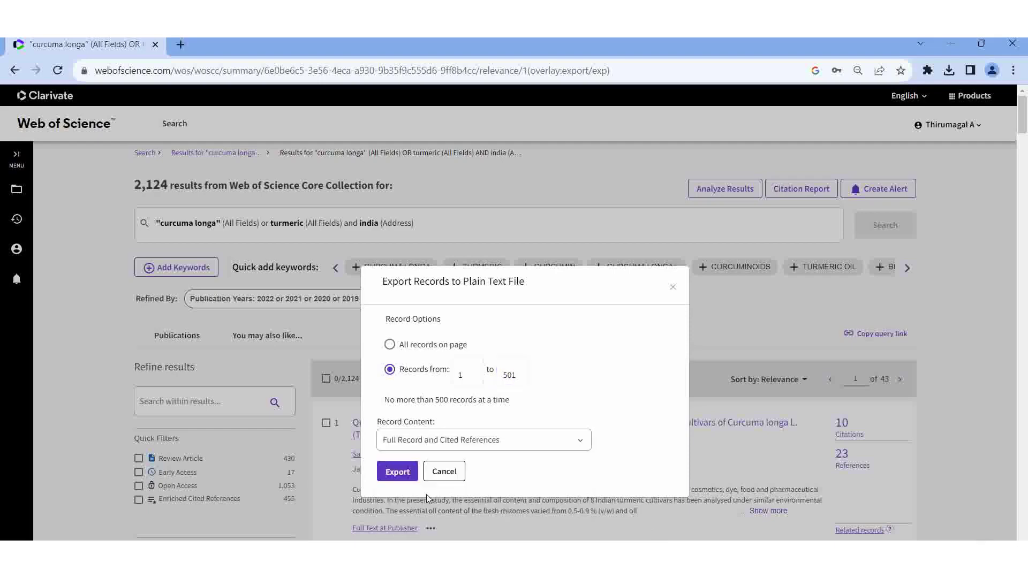
left_click(408, 471)
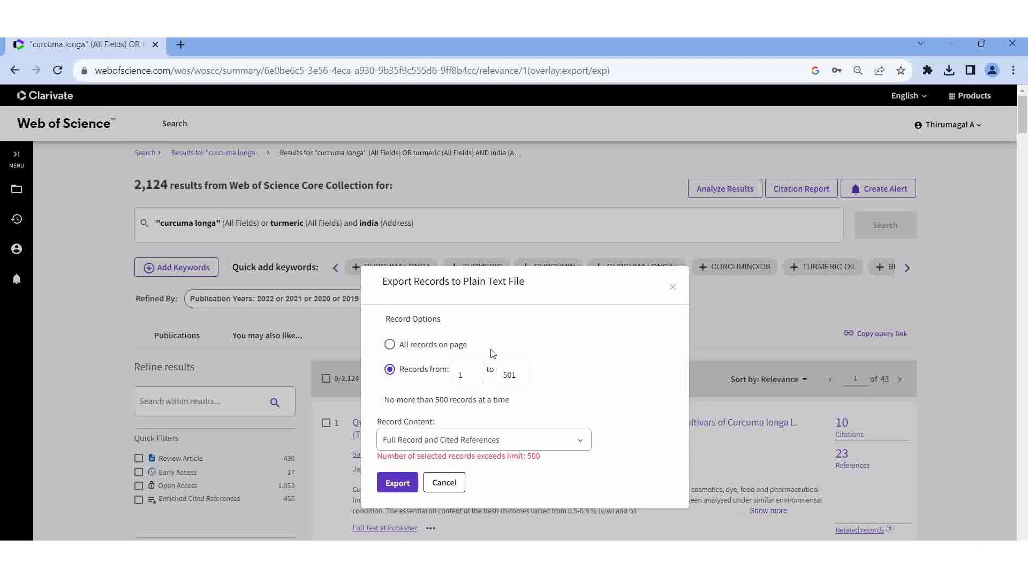
Set the end of the export record range to 500, and close the export dialog without exporting.
left_click(523, 375)
key("BackSpace")
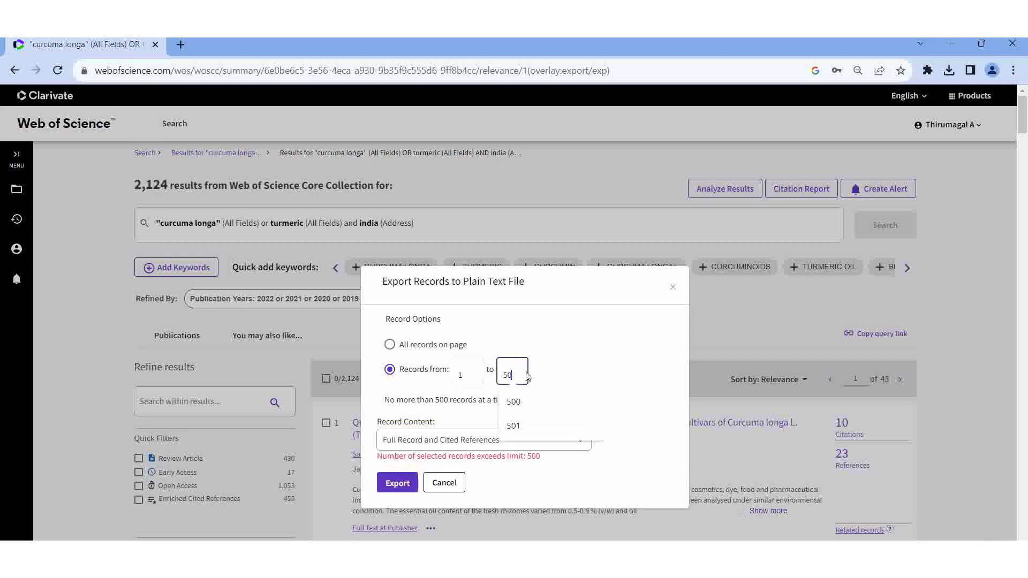
type("0")
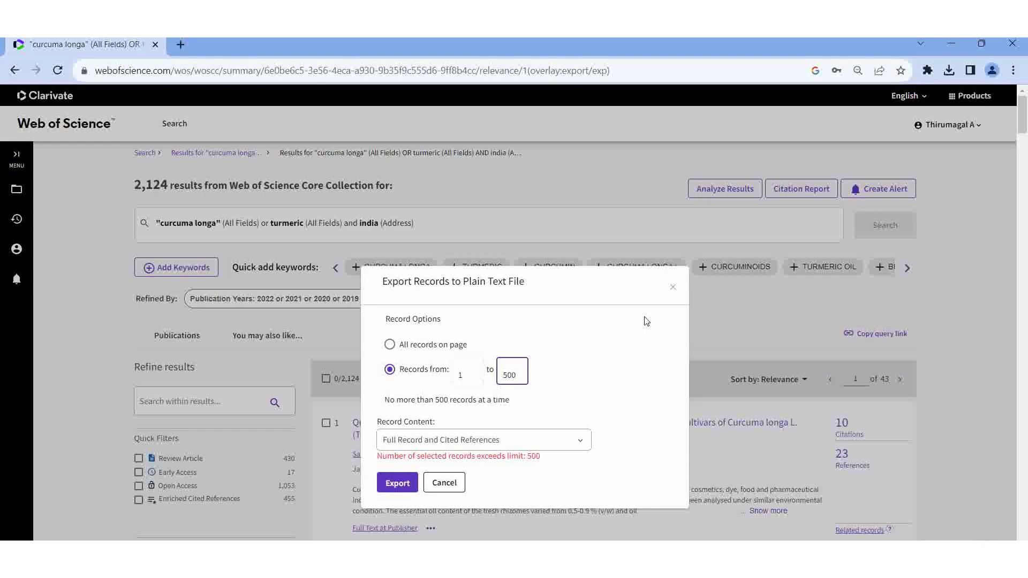
left_click(674, 289)
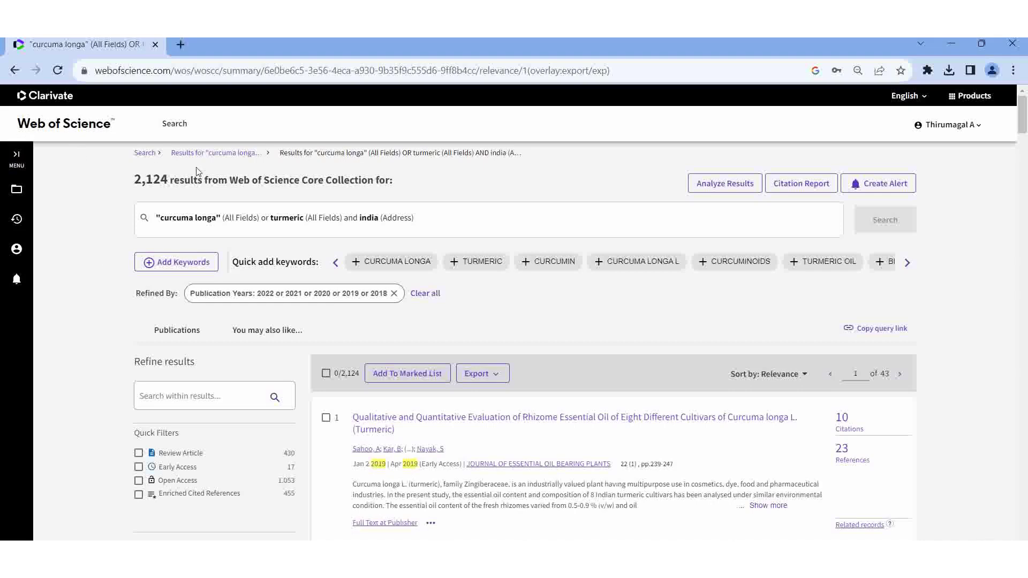
Return to the document search form, clear all three search terms, and remove the second search row.
left_click(143, 154)
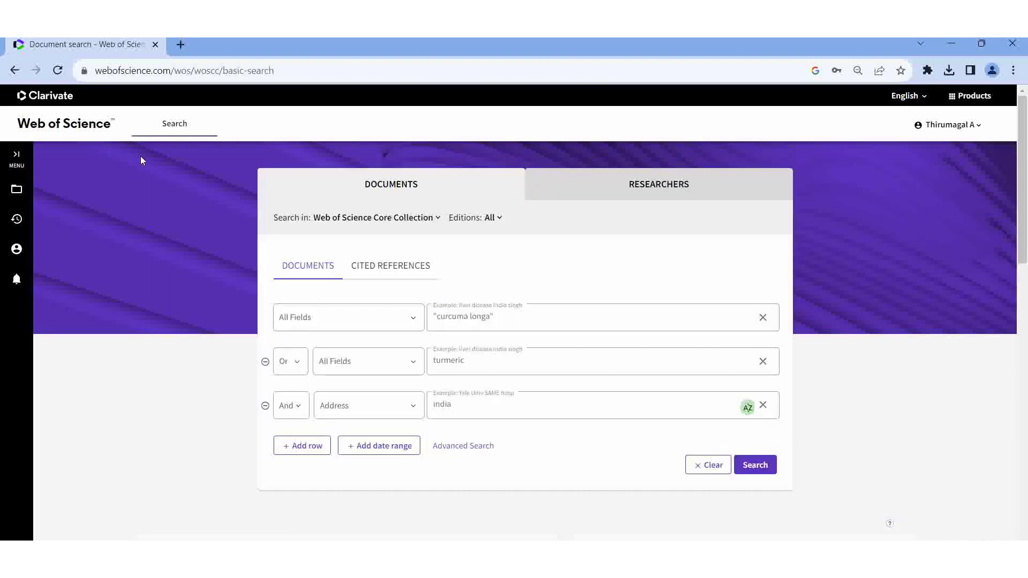
left_click(763, 318)
left_click(762, 361)
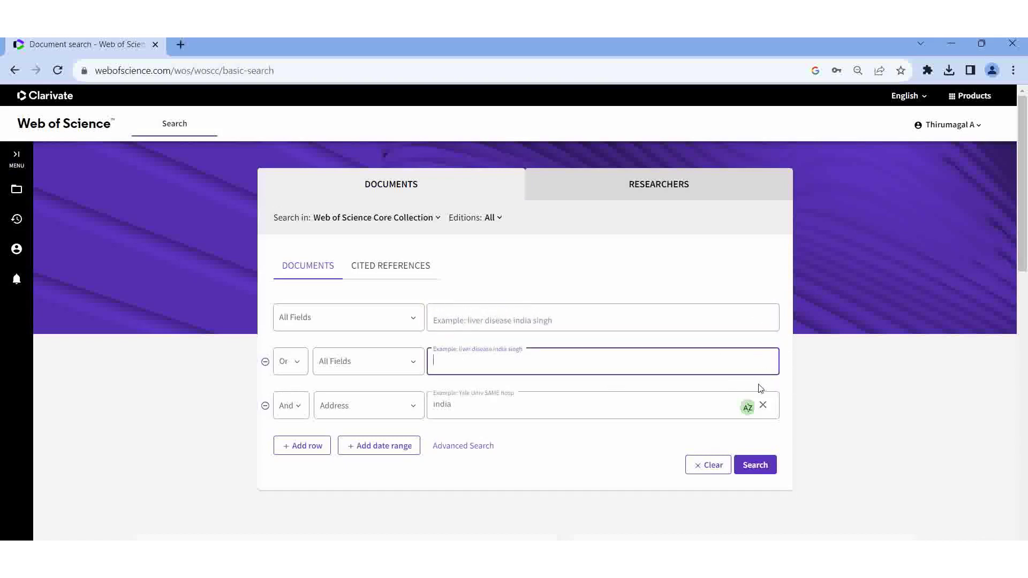
left_click(762, 405)
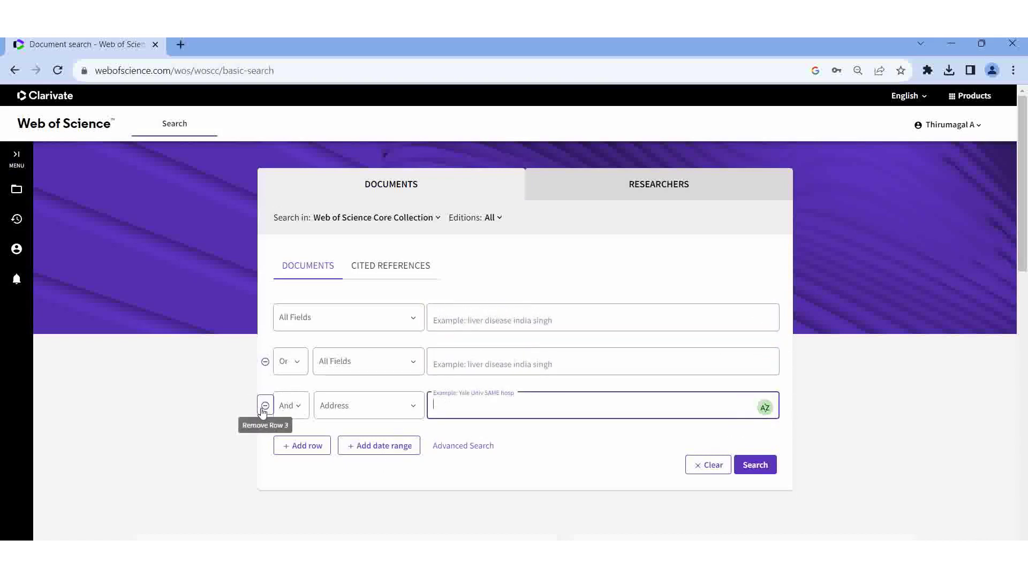
left_click(264, 363)
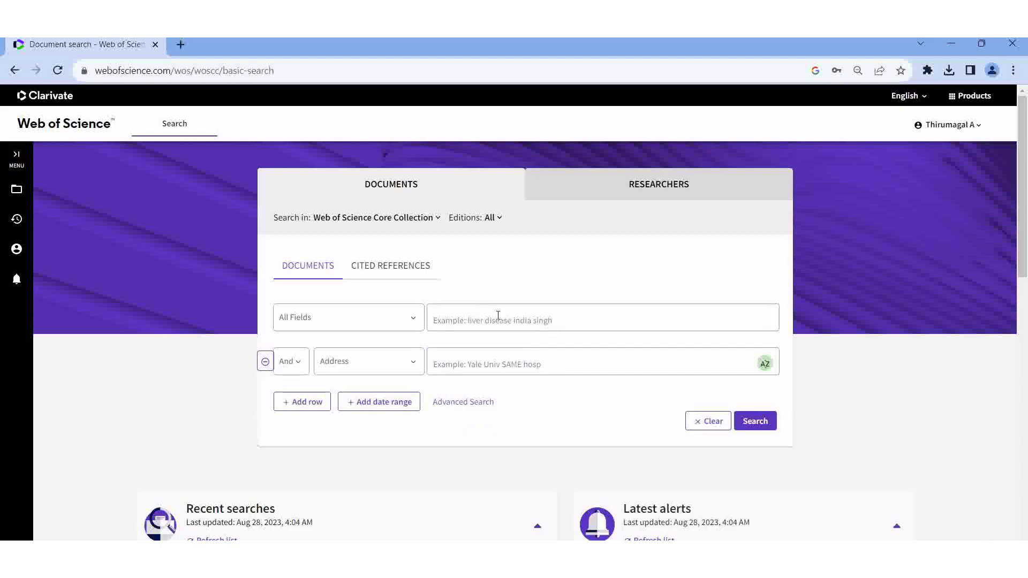
Set the first search row's field to Affiliation and open its list of suggested institutions.
left_click(418, 320)
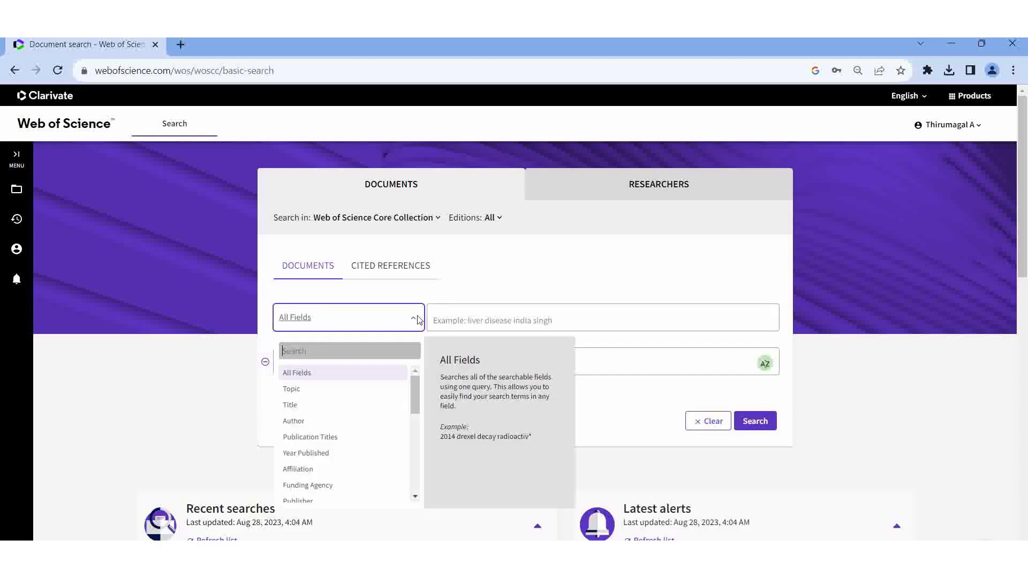
left_click(298, 470)
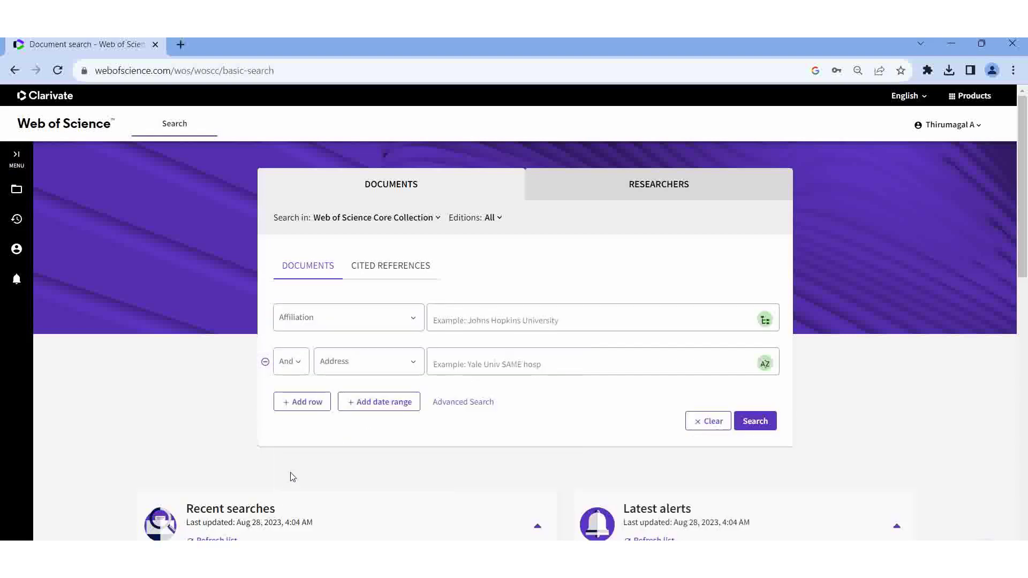
left_click(476, 320)
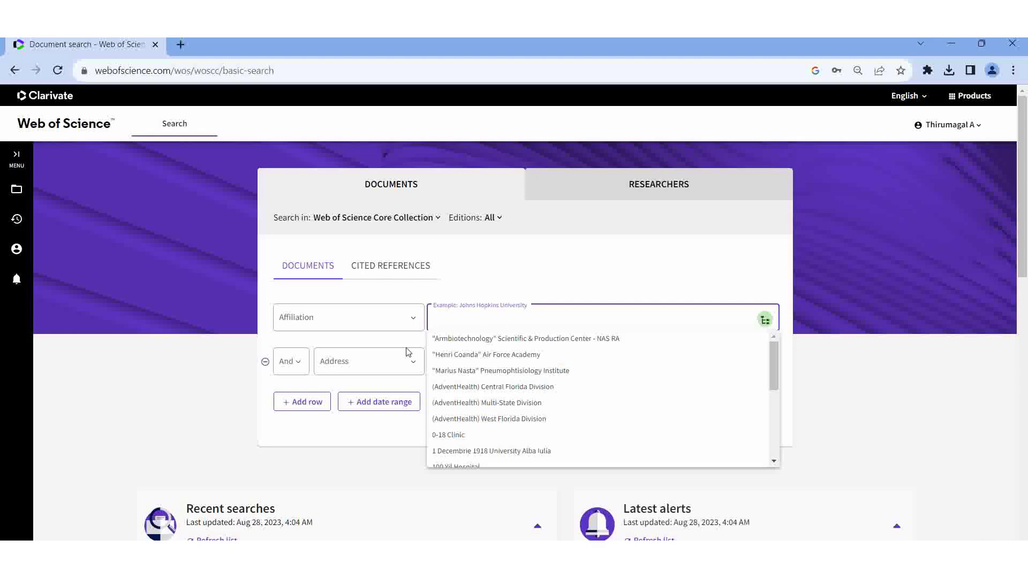
Search the documents by affiliation for the suggested institution Manonmaniam Sundaranar University.
left_click(175, 450)
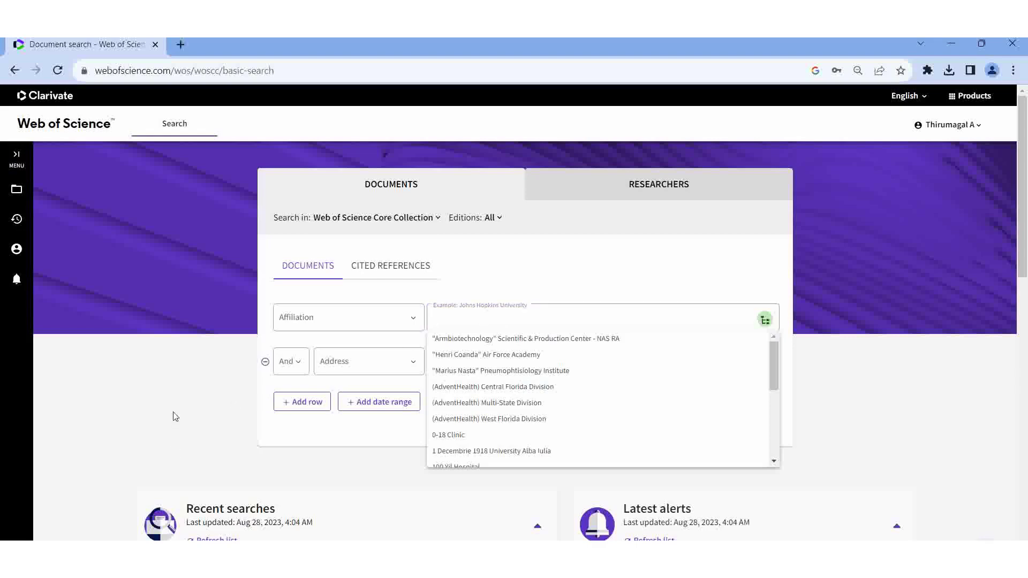
left_click(413, 319)
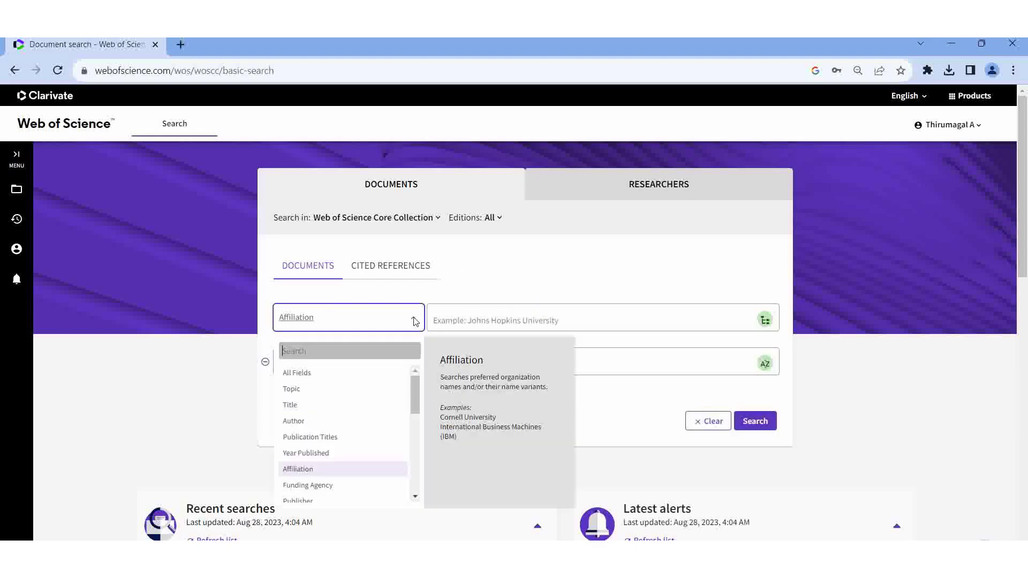
left_click(328, 470)
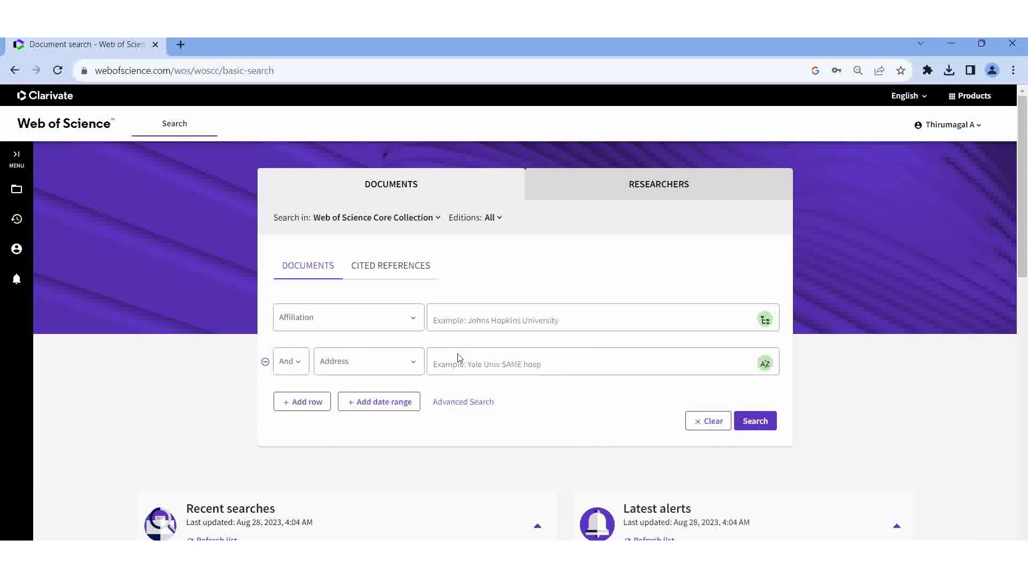
left_click(437, 320)
type("man")
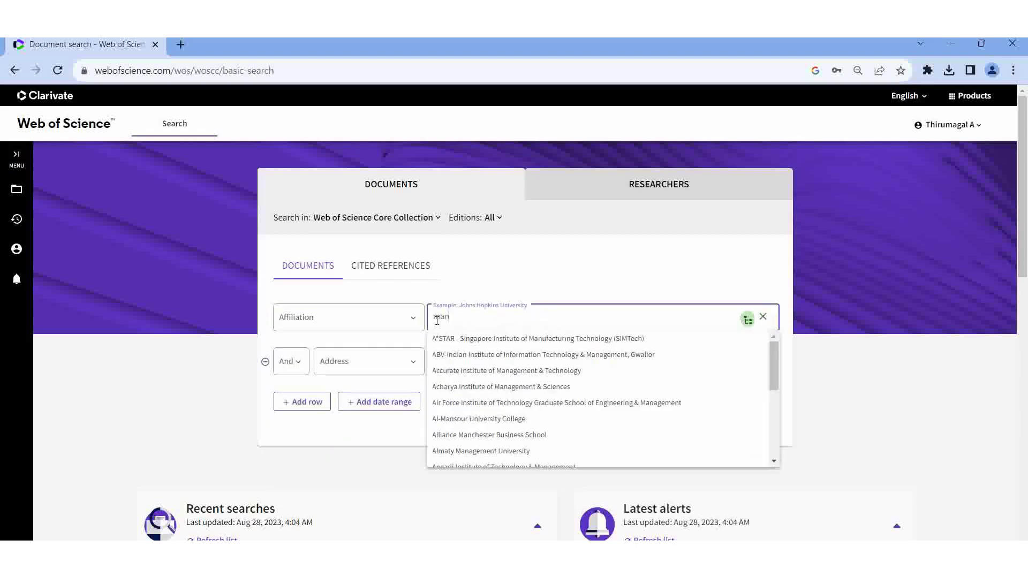
type("on")
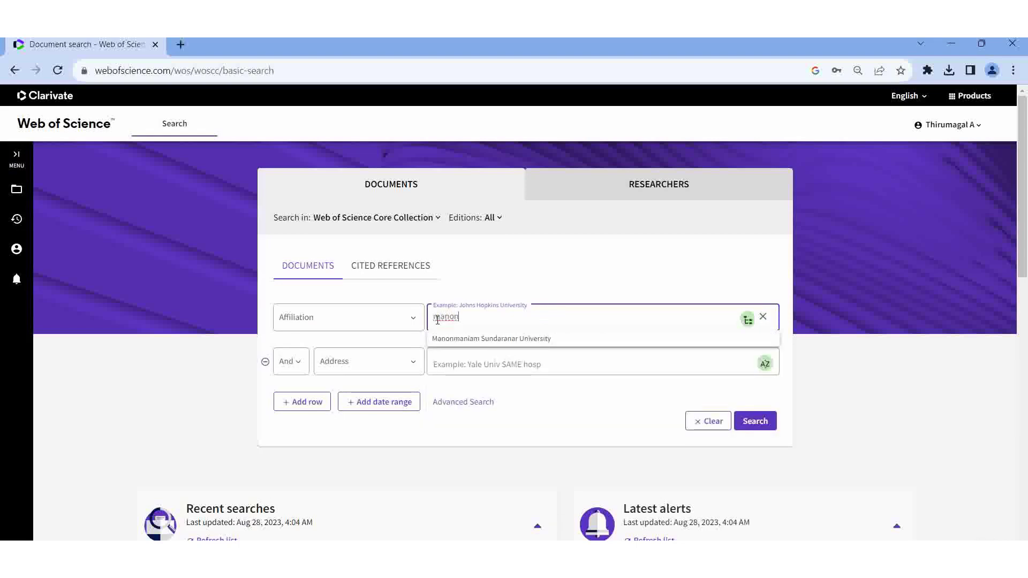
left_click(522, 339)
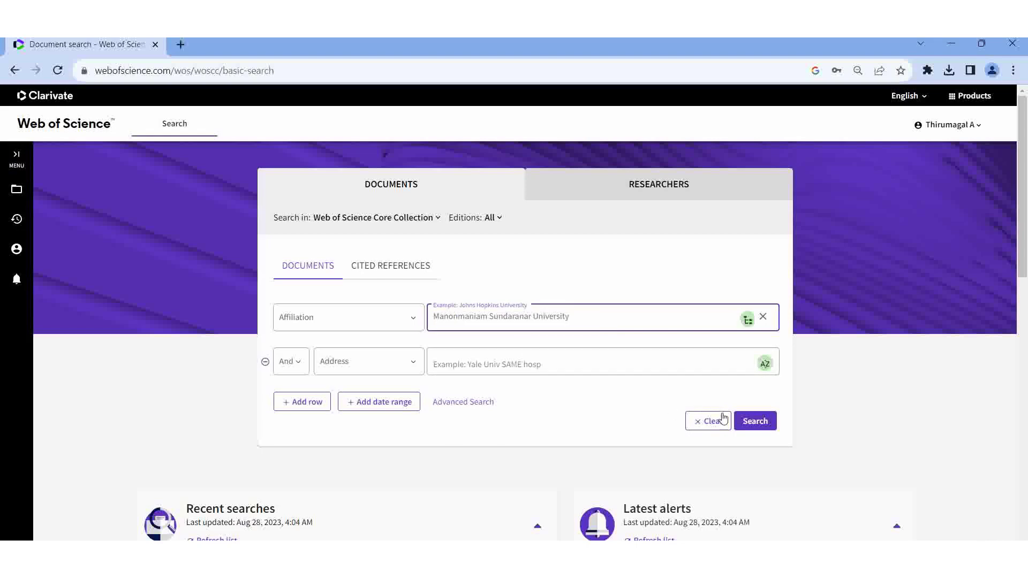
left_click(761, 425)
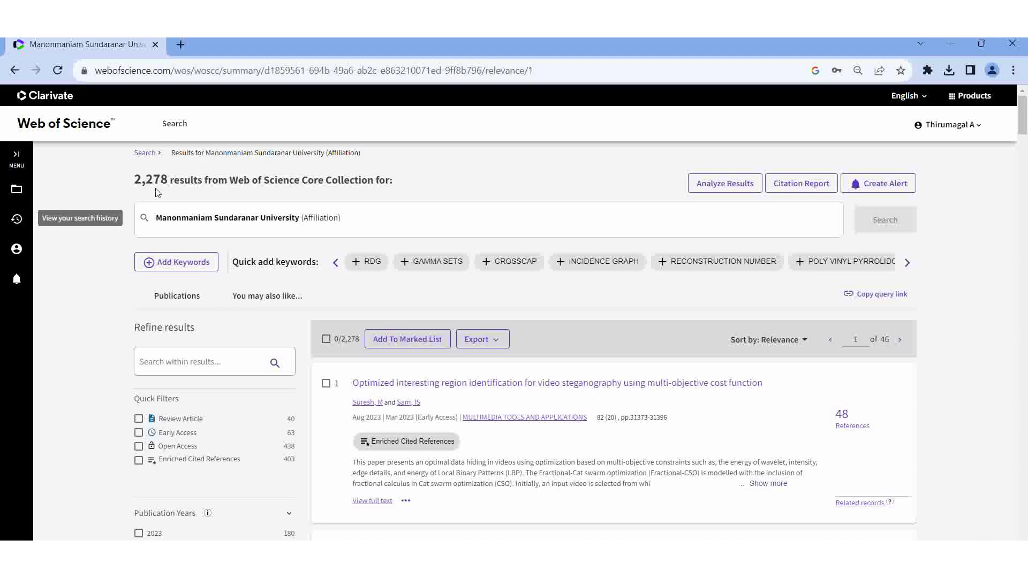
Refine the affiliation results by publication year, including every listed year from 1992 to 2022 and leaving out 2023.
scroll(67, 376, "down", 2)
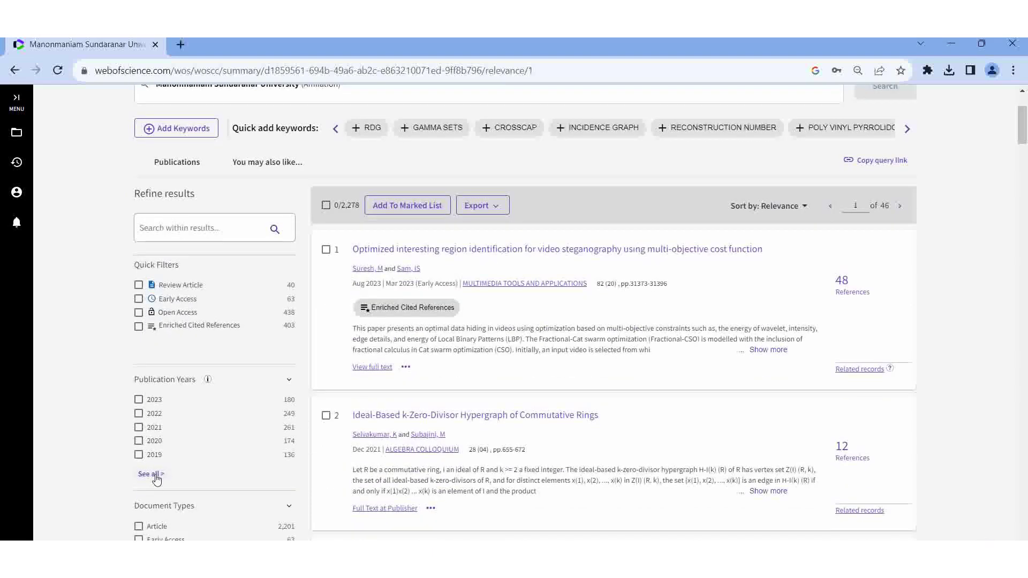
left_click(155, 474)
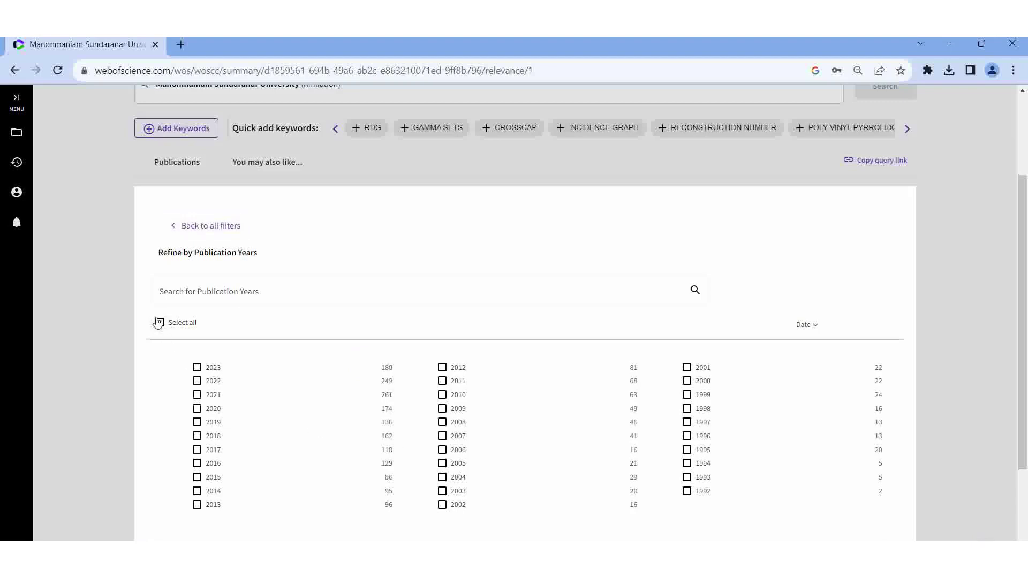
scroll(268, 412, "down", 1)
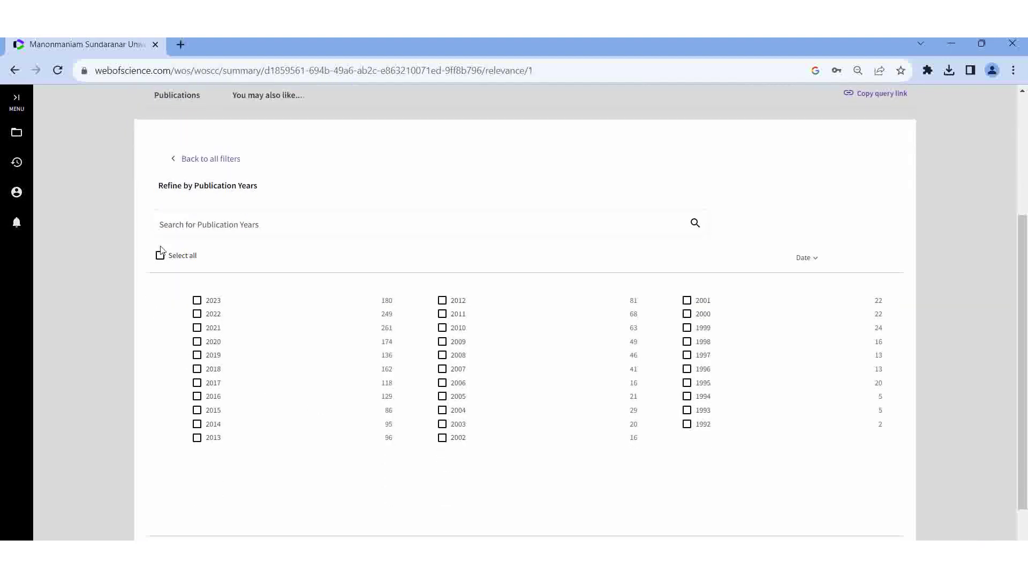
left_click(159, 256)
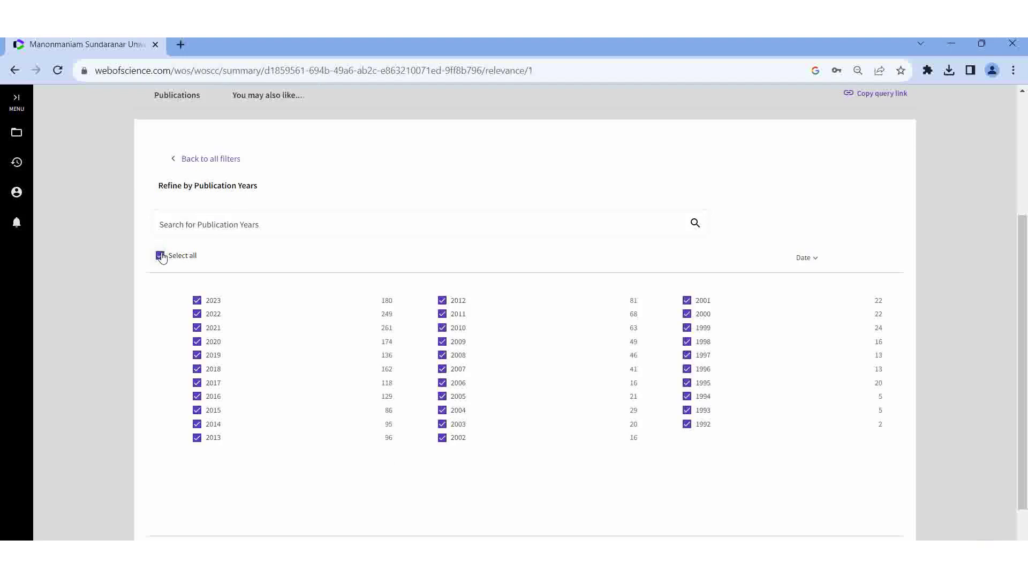
left_click(197, 300)
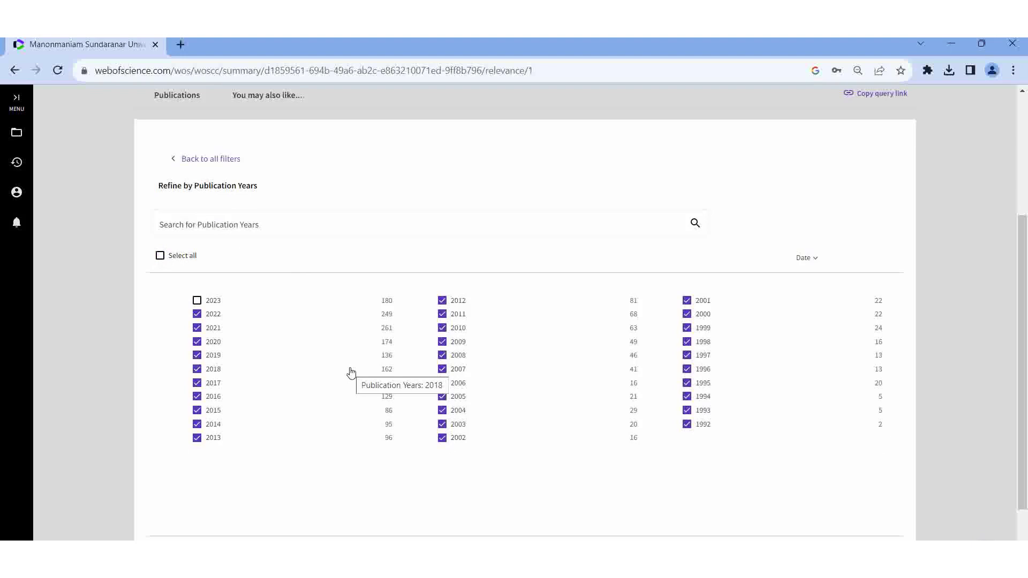
scroll(351, 372, "down", 2)
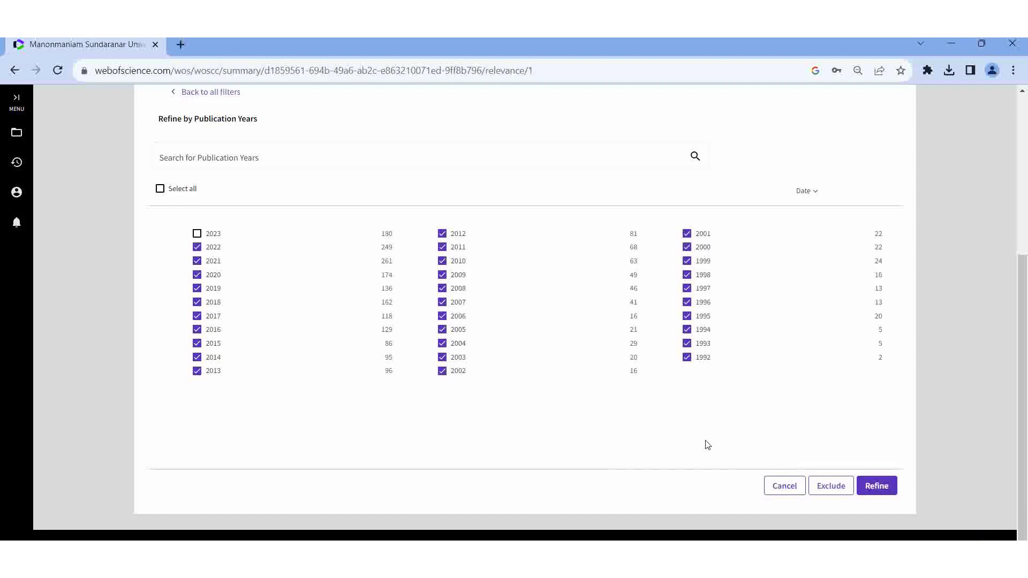
left_click(883, 488)
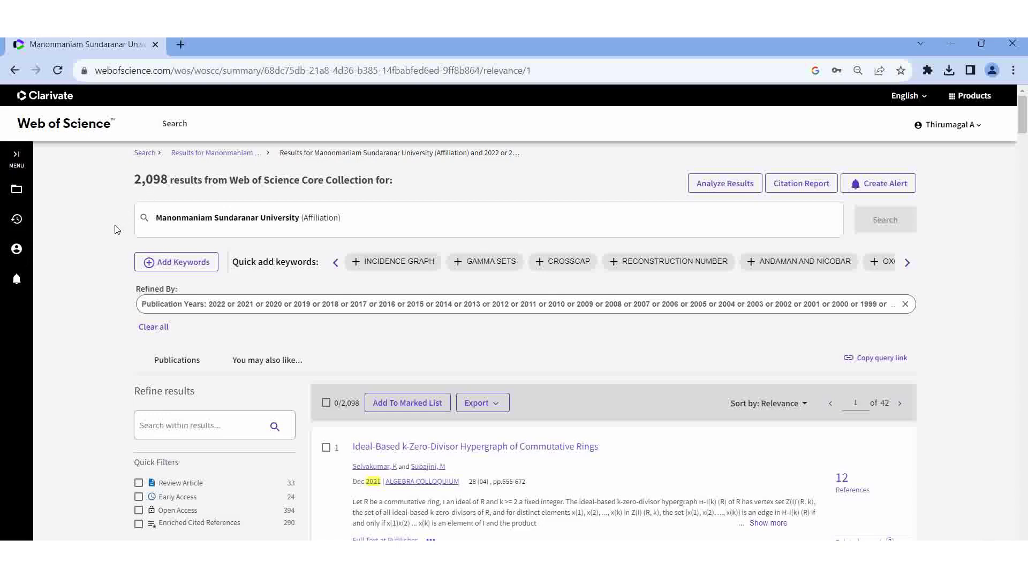
View the plain text file export options for the refined results, and close the dialog without exporting.
scroll(117, 230, "down", 1)
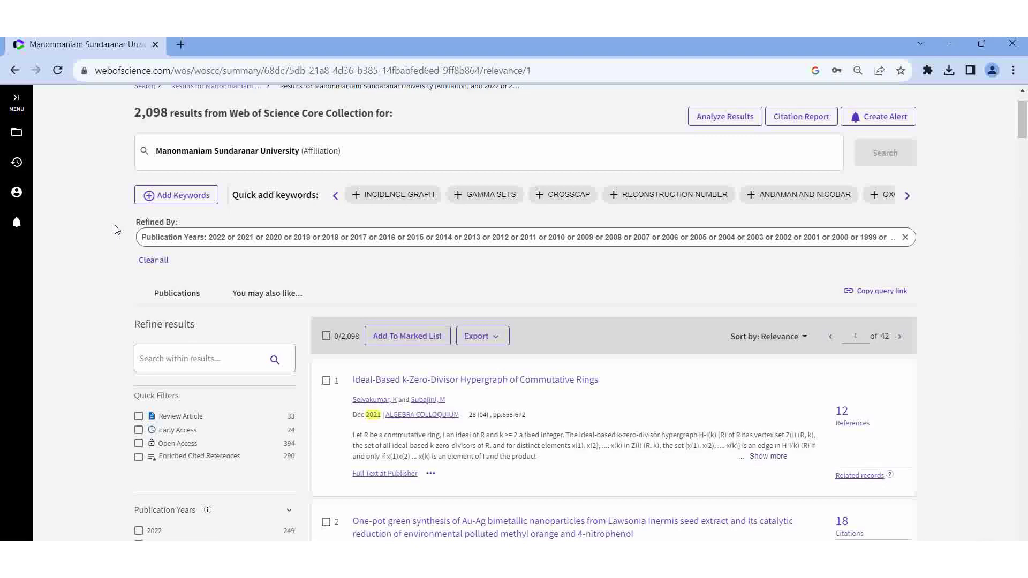
left_click(491, 342)
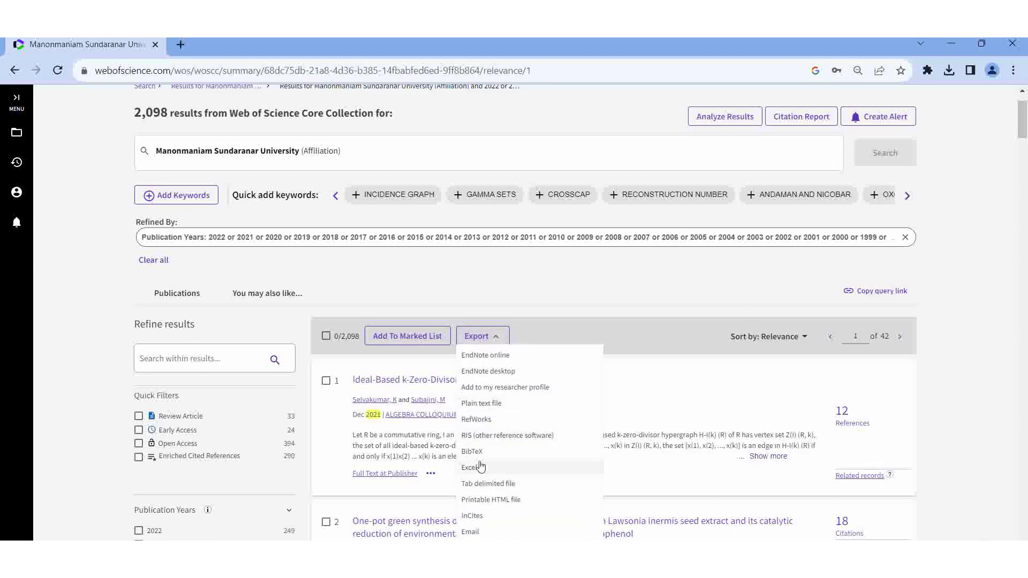
left_click(497, 405)
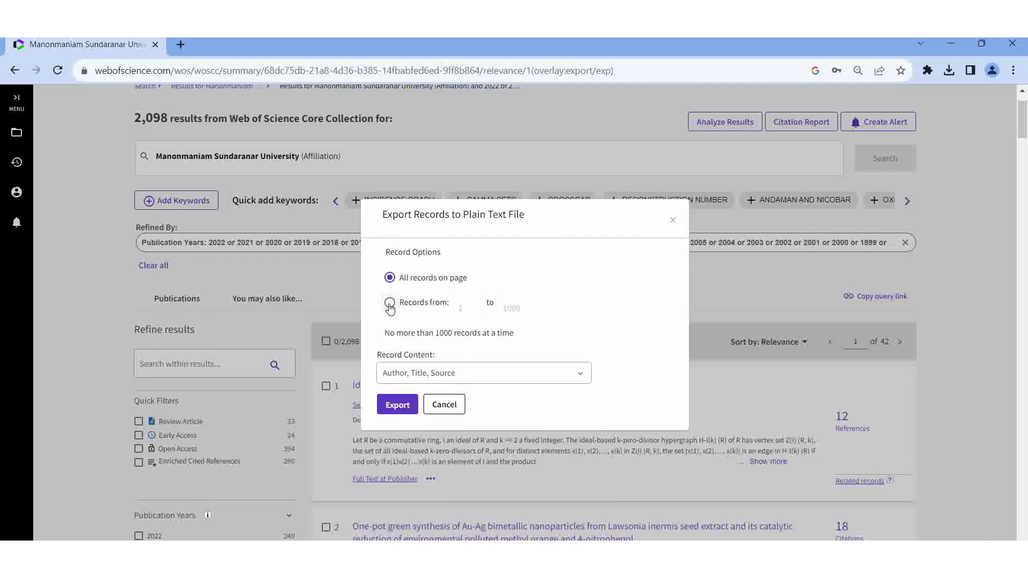
left_click(690, 235)
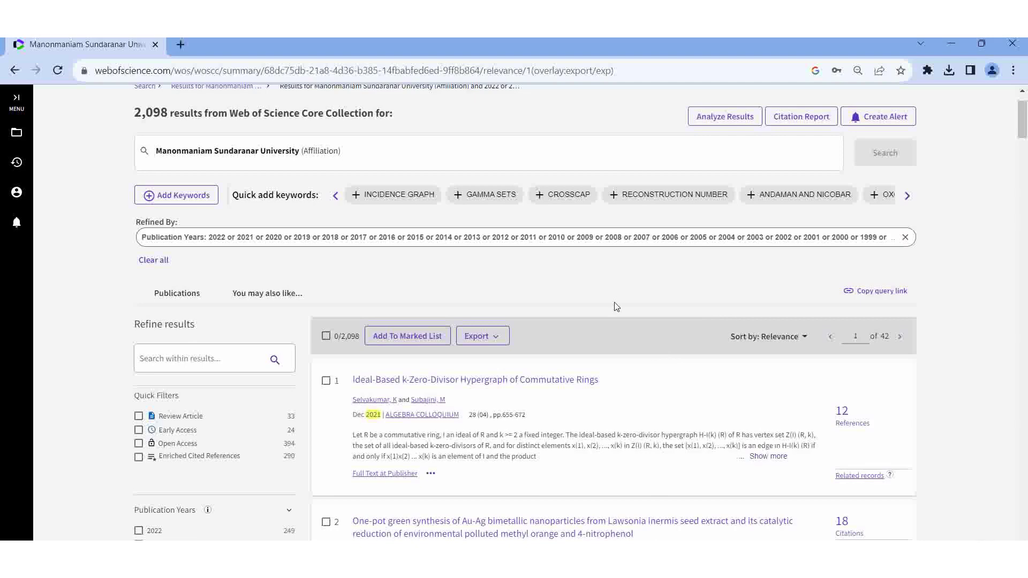